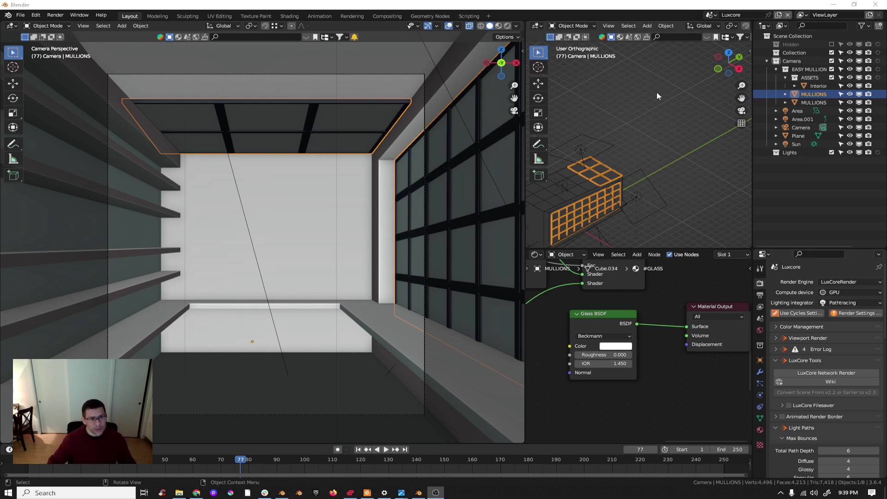
Step: Compare the render settings of the Cycles and Luxcore scenes, ending on the Luxcore scene
{"action": "left_click", "coordinate": [710, 14]}
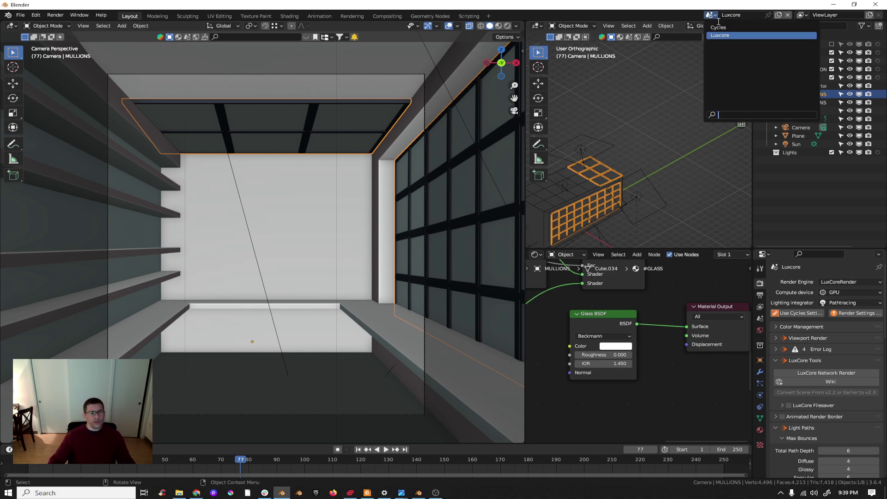
{"action": "left_click", "coordinate": [719, 27]}
{"action": "left_click", "coordinate": [701, 14]}
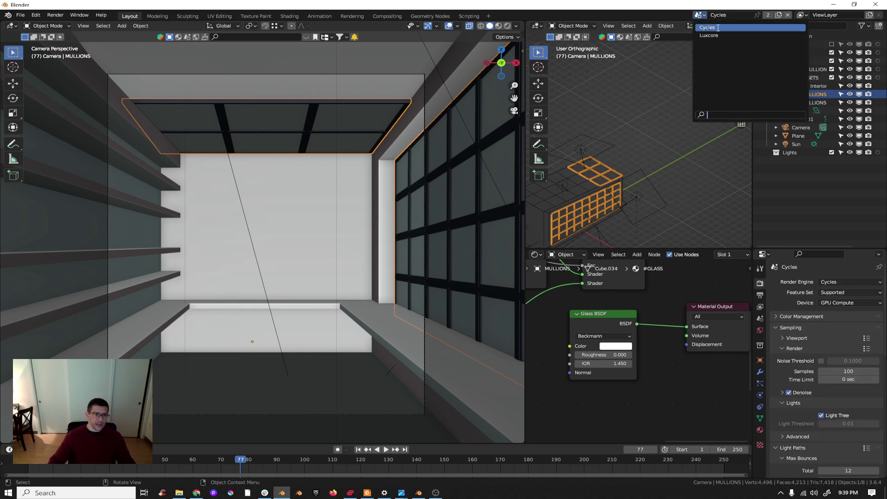
{"action": "left_click", "coordinate": [714, 35]}
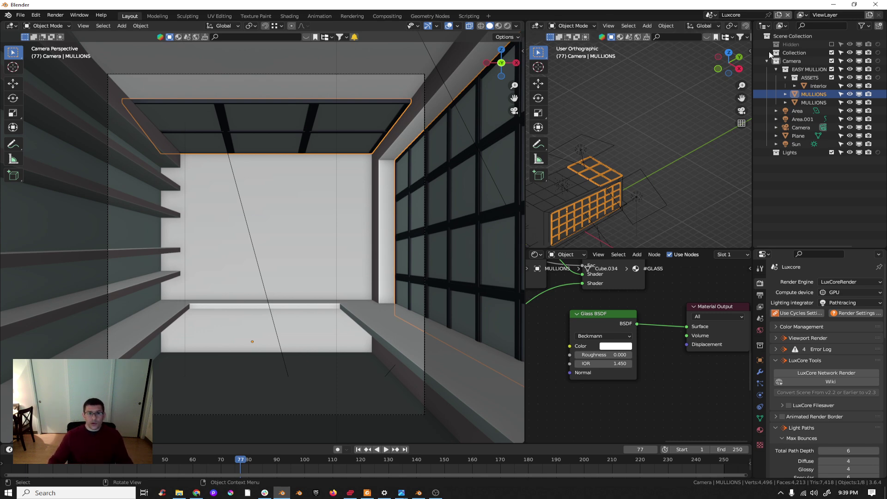
Step: Check the Luxcore scene's world settings and enable Use Cycles Nodes for the #GLASS material
{"action": "left_click", "coordinate": [760, 330]}
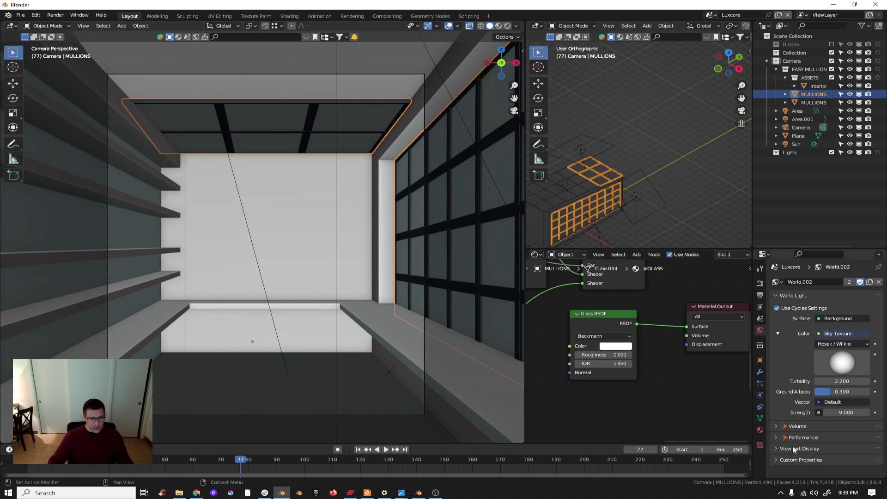
{"action": "left_click", "coordinate": [761, 430]}
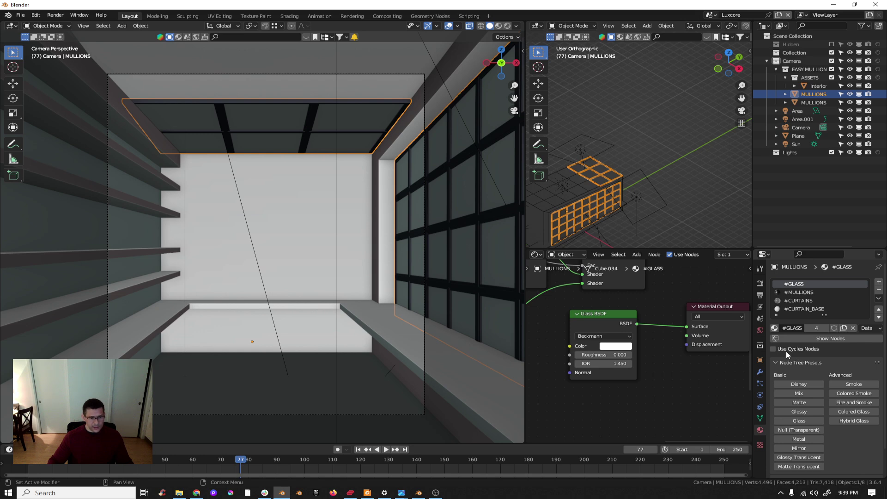
{"action": "left_click", "coordinate": [773, 348]}
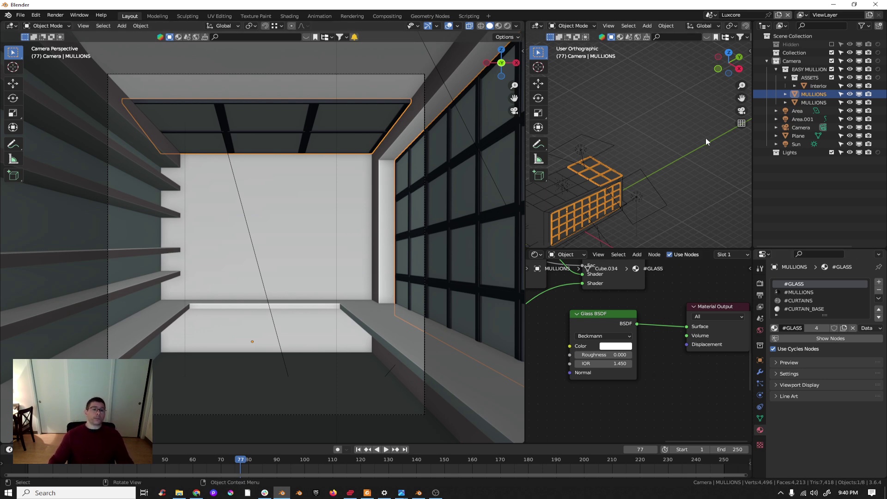
Step: Switch to the Cycles scene and examine the mullions from outside together with the #GLASS material's Glass BSDF nodes
{"action": "left_click", "coordinate": [715, 16]}
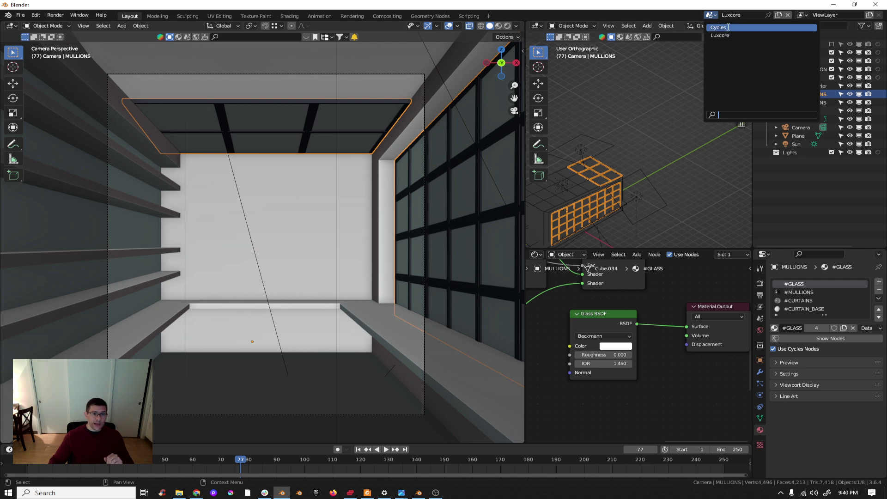
{"action": "left_click", "coordinate": [730, 29]}
{"action": "scroll", "coordinate": [676, 319], "scroll_direction": "down", "scroll_amount": 1}
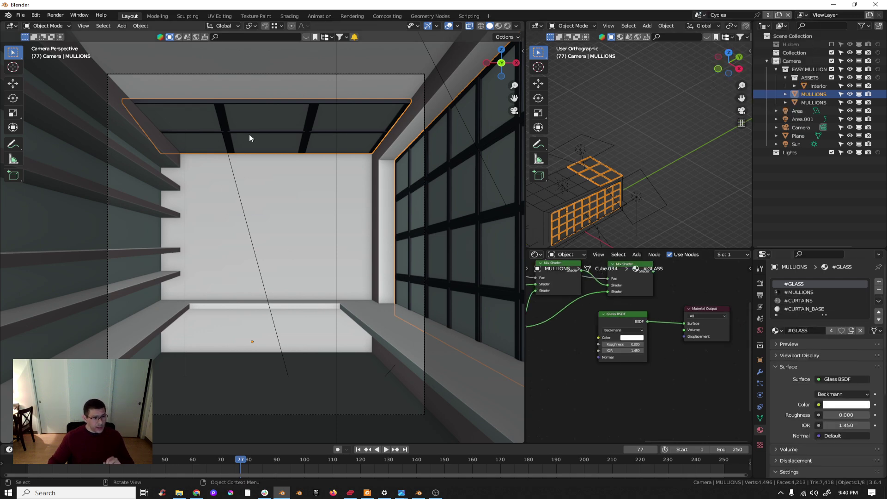
{"action": "scroll", "coordinate": [601, 213], "scroll_direction": "up", "scroll_amount": 2}
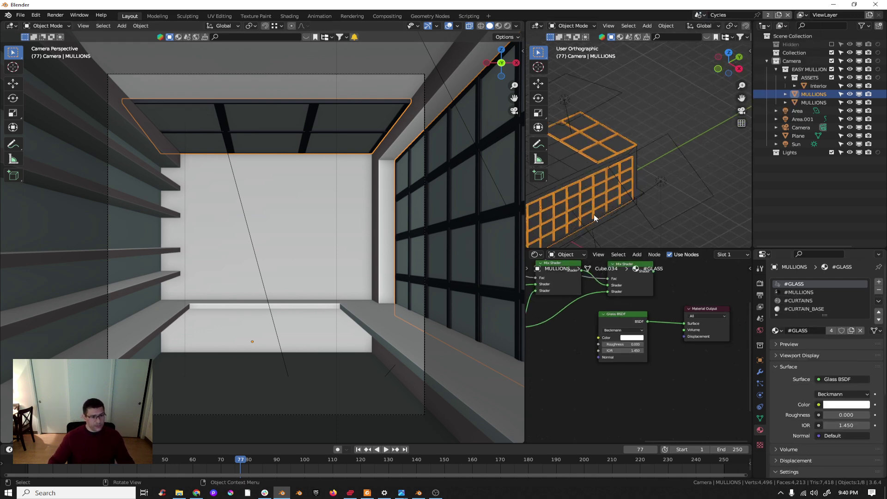
{"action": "left_click_drag", "start_coordinate": [608, 247], "coordinate": [608, 316]}
{"action": "middle_click_drag", "start_coordinate": [372, 250], "coordinate": [417, 274]}
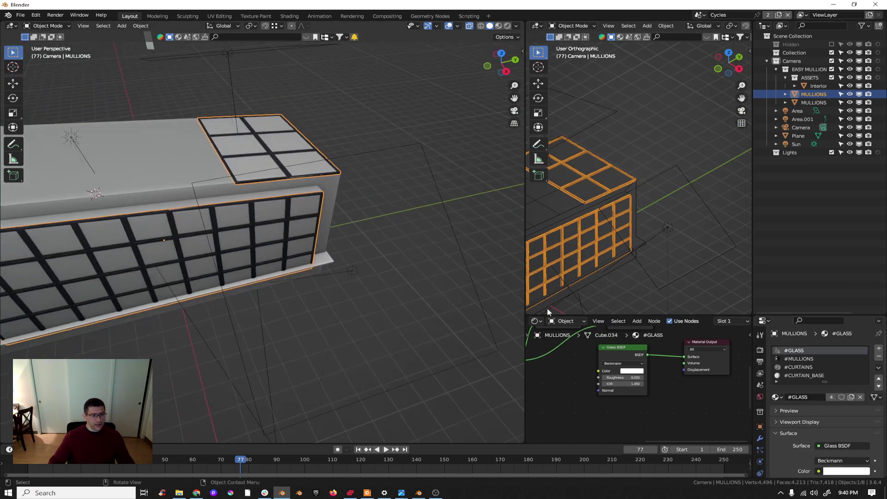
{"action": "middle_click_drag", "start_coordinate": [675, 379], "coordinate": [642, 402]}
{"action": "scroll", "coordinate": [642, 405], "scroll_direction": "up", "scroll_amount": 3}
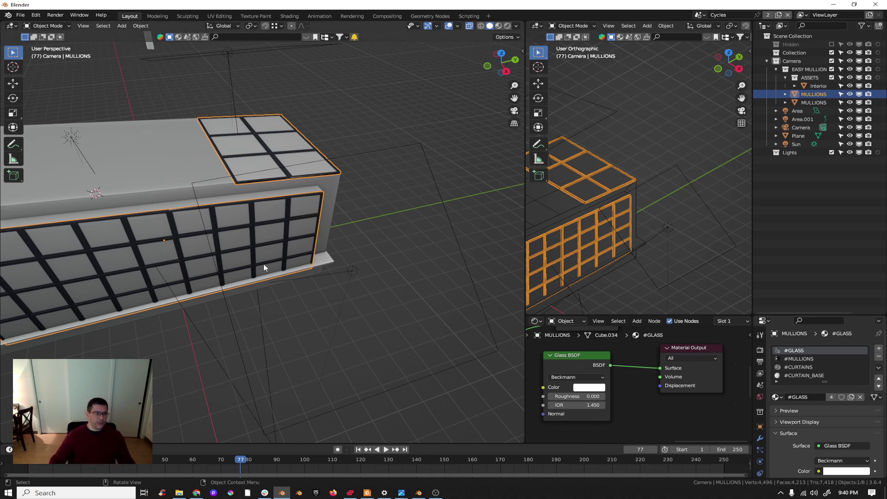
Step: Return the large viewport to the camera view and show it in Rendered shading
{"action": "scroll", "coordinate": [276, 252], "scroll_direction": "up", "scroll_amount": 10}
{"action": "key", "text": "KP_0"}
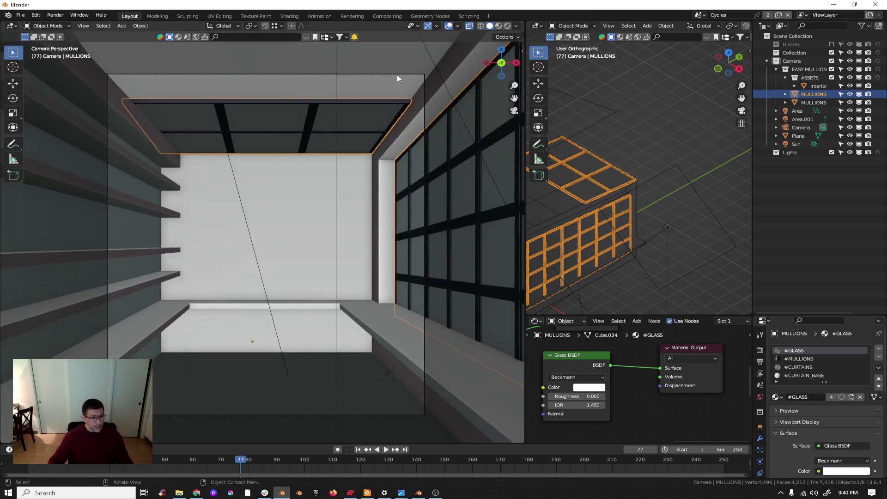
{"action": "key", "text": "z"}
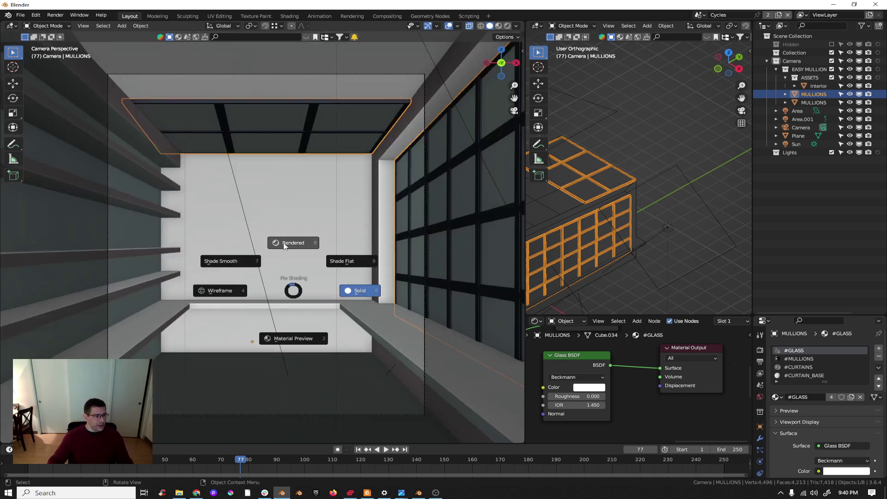
{"action": "left_click", "coordinate": [283, 244]}
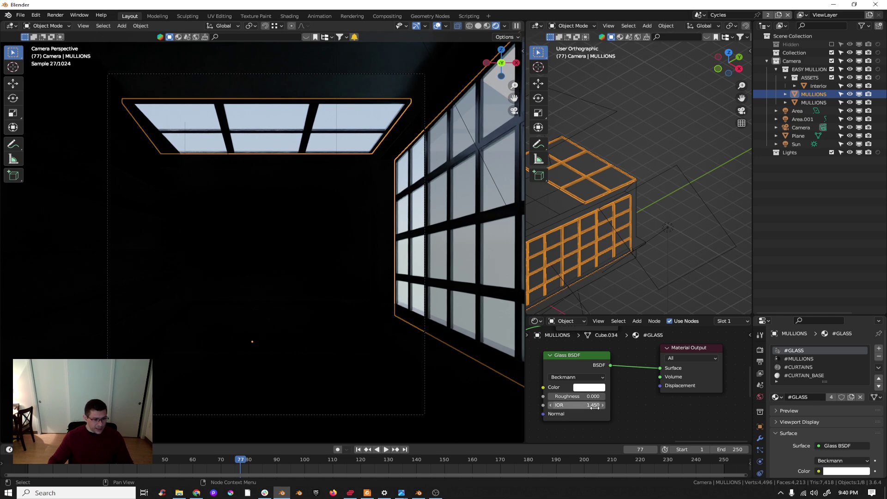
Step: Try other IOR and distribution settings on the Glass BSDF, including Multiscatter GGX, and restore the original IOR and Beckmann
{"action": "left_click_drag", "start_coordinate": [592, 406], "coordinate": [694, 406]}
{"action": "key", "text": "ctrl+z"}
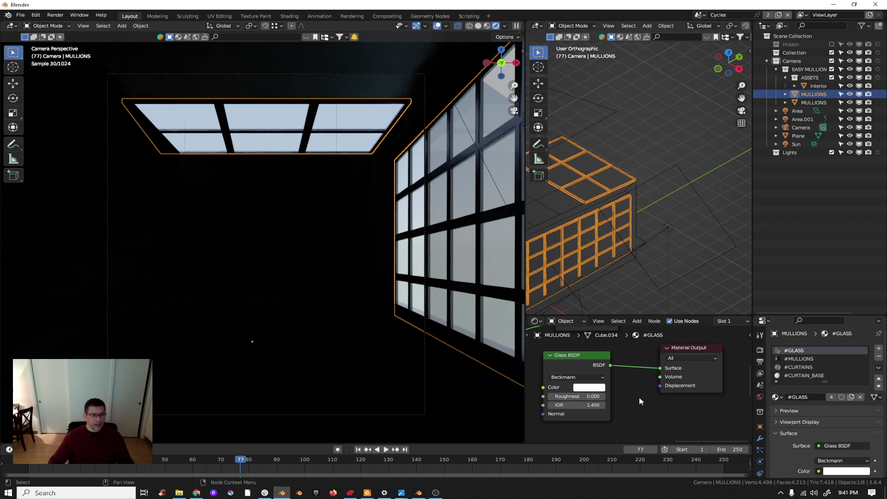
{"action": "left_click", "coordinate": [593, 377]}
{"action": "left_click", "coordinate": [594, 396]}
{"action": "left_click", "coordinate": [590, 377]}
{"action": "left_click", "coordinate": [587, 411]}
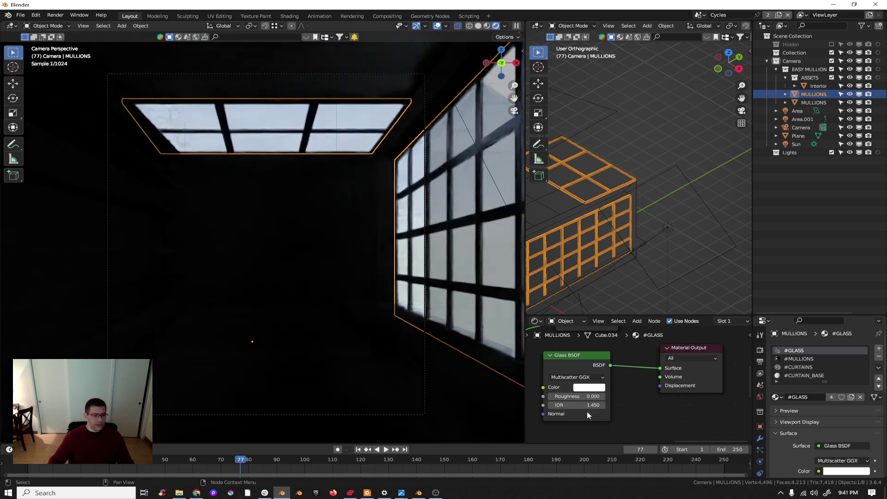
{"action": "left_click", "coordinate": [590, 377]}
{"action": "left_click", "coordinate": [587, 387]}
{"action": "left_click", "coordinate": [587, 377]}
{"action": "left_click", "coordinate": [587, 395]}
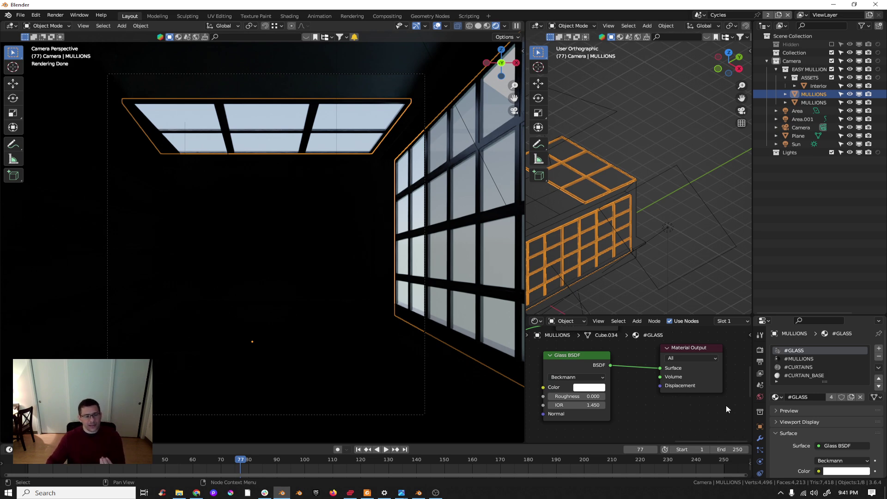
Step: Turn off Light Tree and enable Refractive caustics in the Cycles render settings
{"action": "left_click_drag", "start_coordinate": [786, 313], "coordinate": [786, 245]}
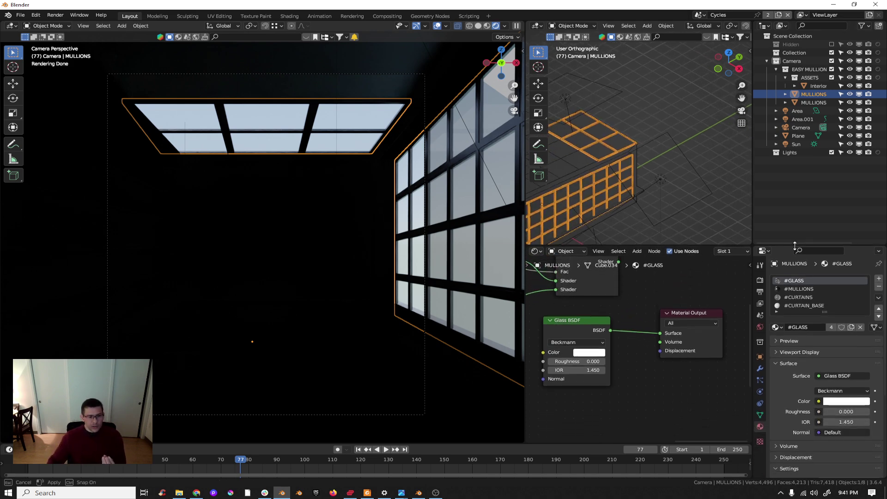
{"action": "left_click", "coordinate": [761, 280]}
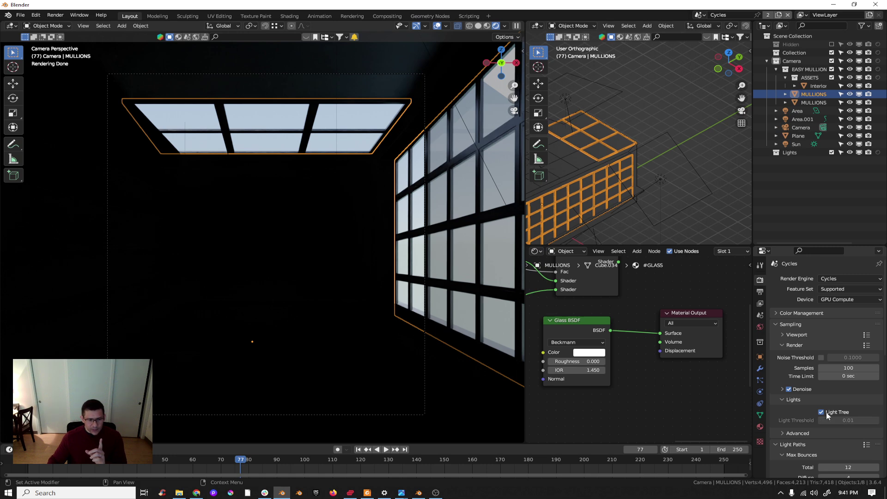
{"action": "left_click", "coordinate": [783, 345]}
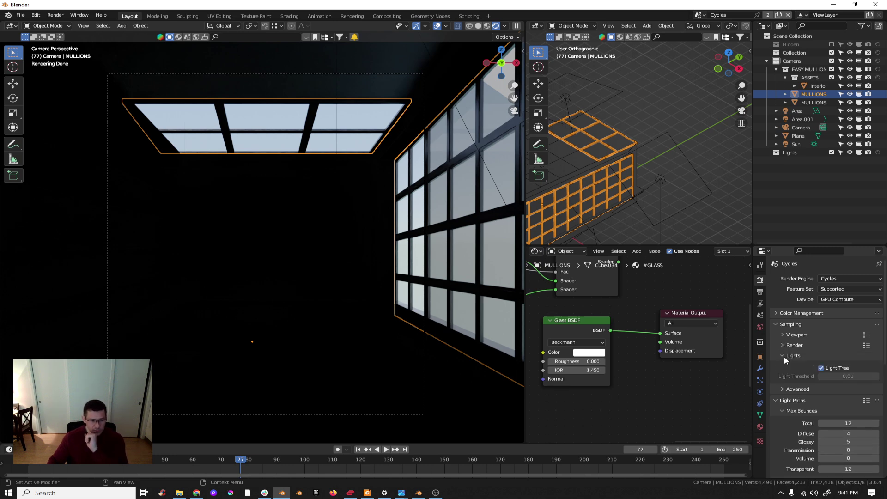
{"action": "left_click", "coordinate": [821, 368]}
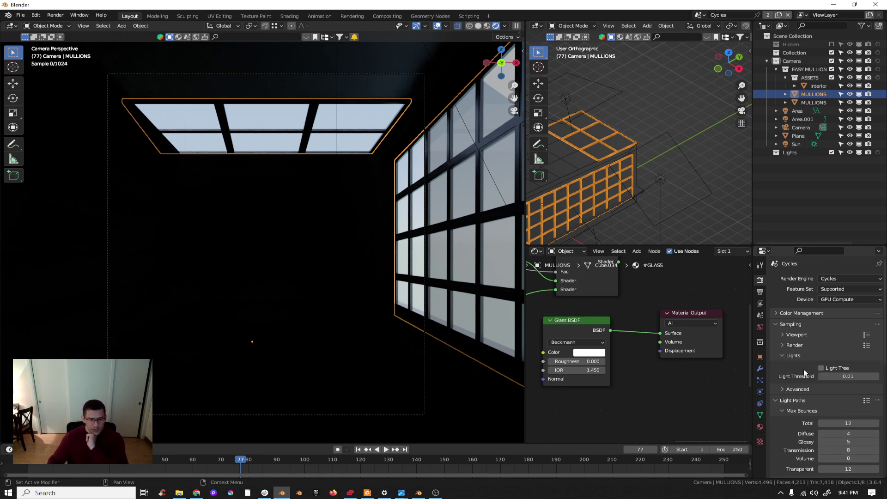
{"action": "scroll", "coordinate": [795, 423], "scroll_direction": "down", "scroll_amount": 5}
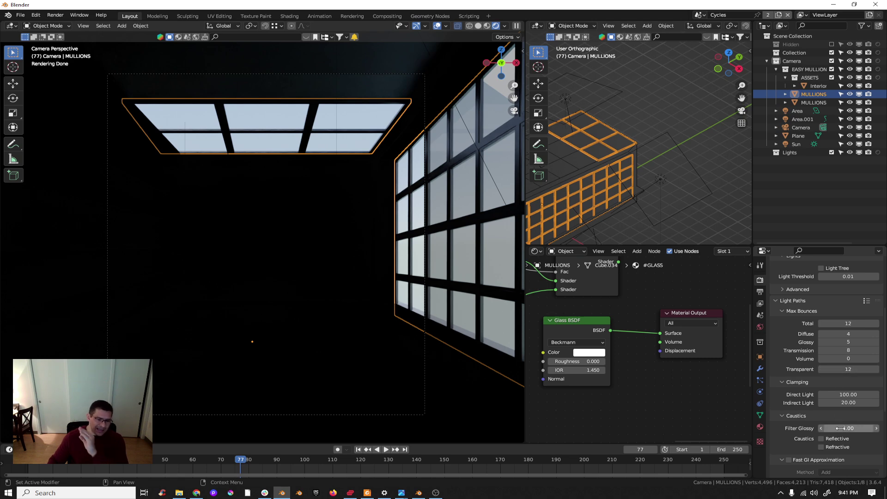
{"action": "left_click", "coordinate": [823, 451]}
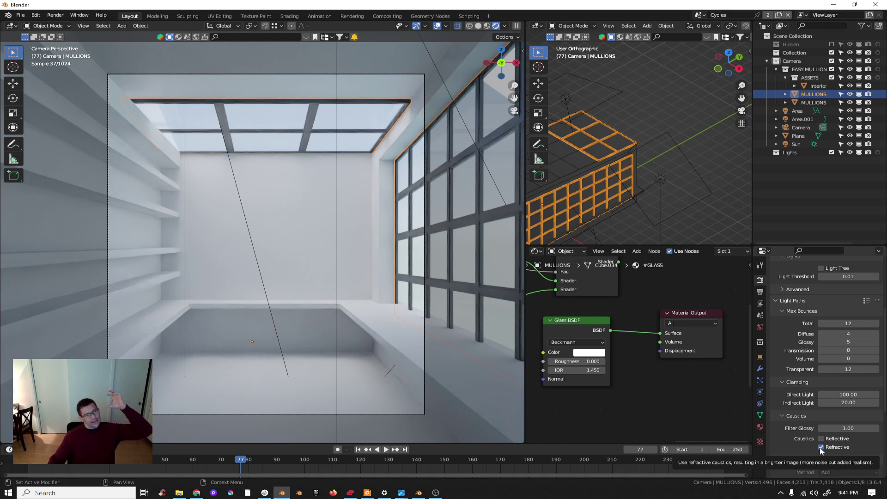
Step: Inspect the lights outside the room, selecting the Sun and then the Area light above the skylight to view its light settings
{"action": "middle_click_drag", "start_coordinate": [577, 185], "coordinate": [614, 171]}
{"action": "left_click", "coordinate": [606, 148]}
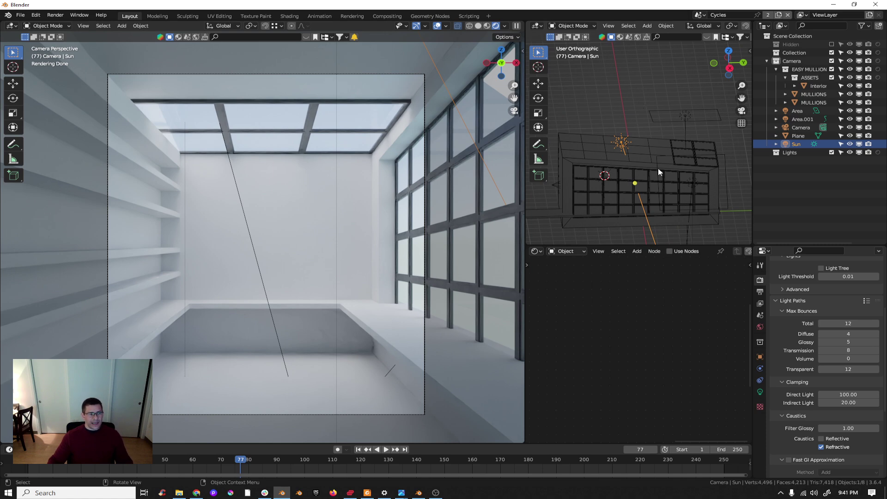
{"action": "left_click", "coordinate": [687, 121]}
{"action": "middle_click_drag", "start_coordinate": [700, 153], "coordinate": [729, 173]}
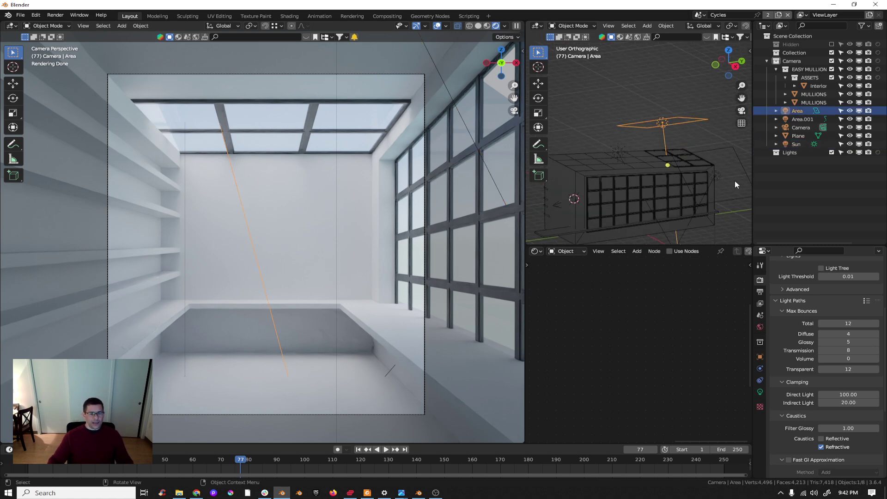
{"action": "left_click", "coordinate": [761, 392]}
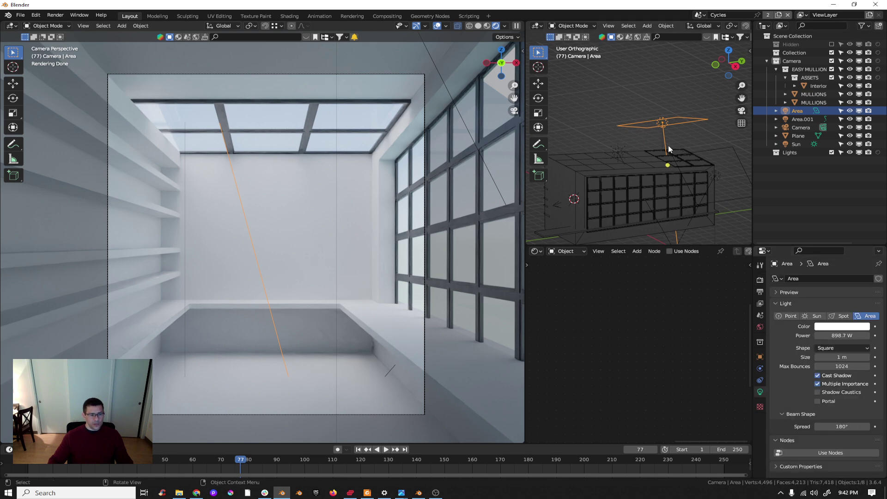
{"action": "key", "text": "g"}
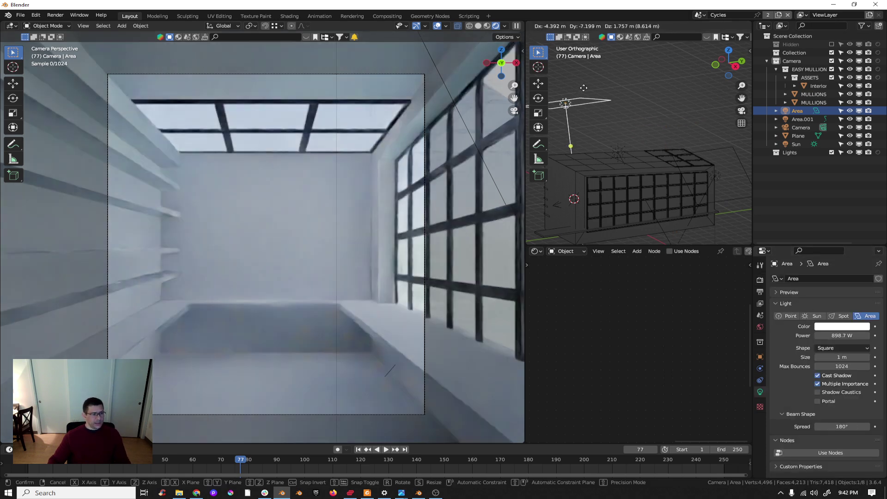
{"action": "key", "text": "Escape"}
{"action": "scroll", "coordinate": [635, 163], "scroll_direction": "up", "scroll_amount": 3}
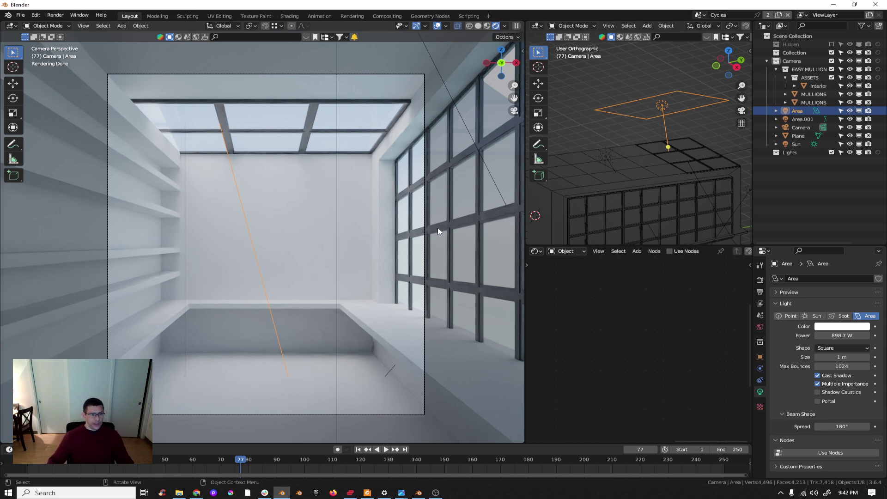
{"action": "key", "text": "z"}
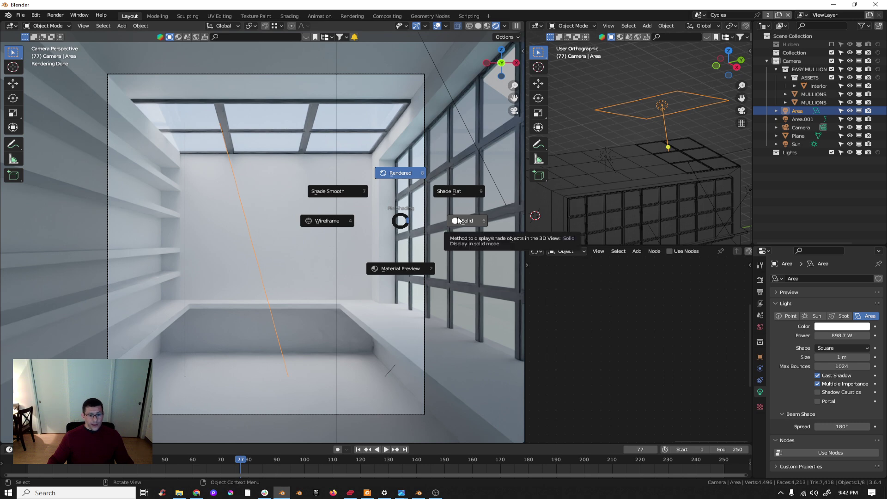
{"action": "key", "text": "Escape"}
Step: Turn off Refractive caustics in the Cycles render settings
{"action": "left_click", "coordinate": [760, 281]}
{"action": "scroll", "coordinate": [827, 370], "scroll_direction": "down", "scroll_amount": 10}
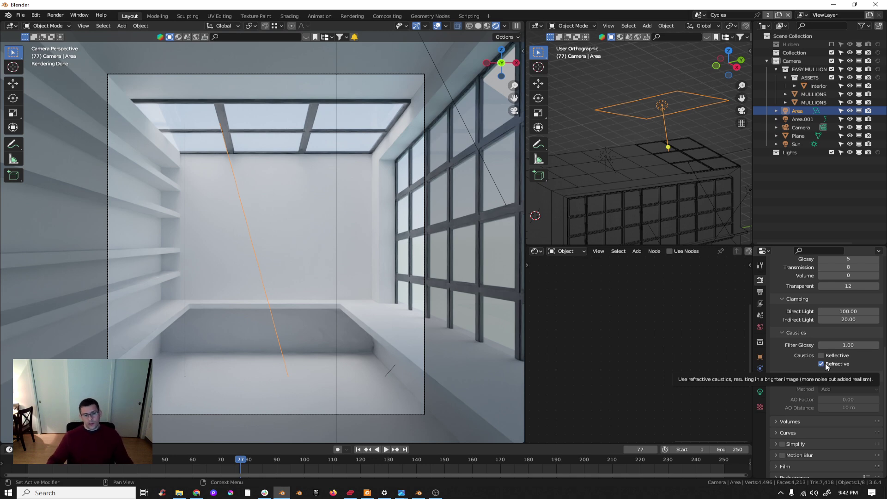
{"action": "left_click", "coordinate": [822, 364]}
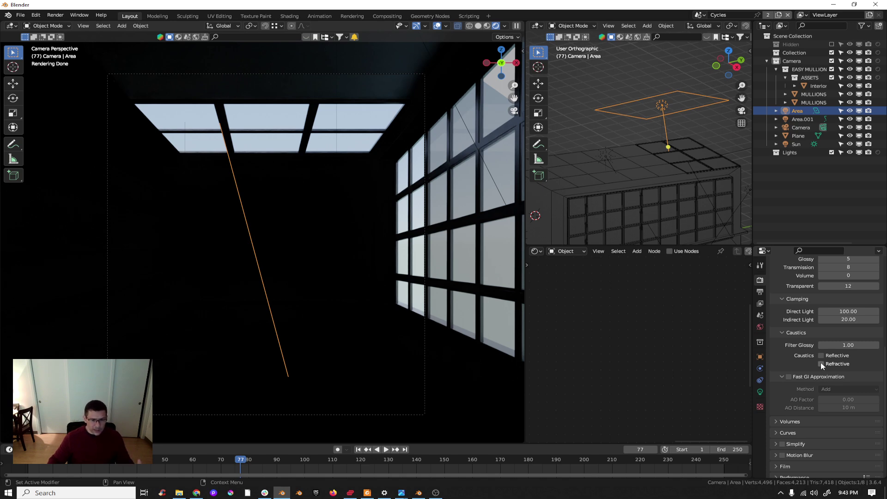
Step: Try Reflective caustics alone and together with Refractive caustics, and turn both off again
{"action": "left_click", "coordinate": [822, 356]}
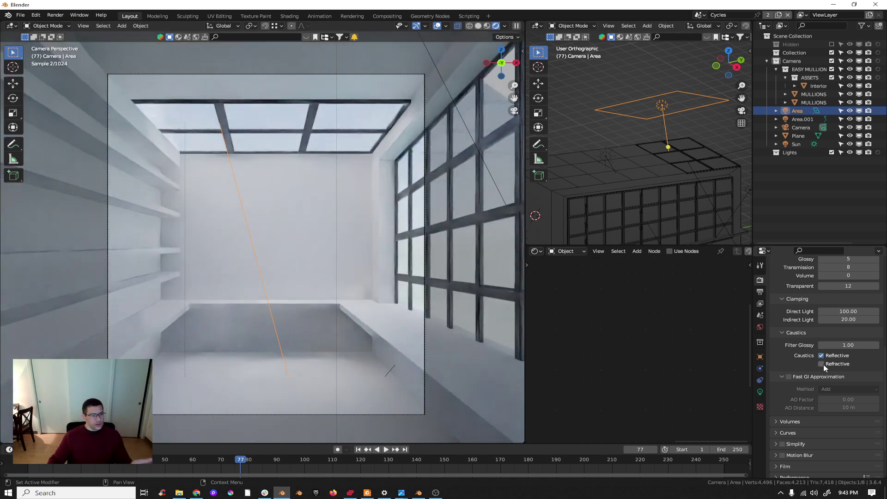
{"action": "left_click", "coordinate": [822, 364]}
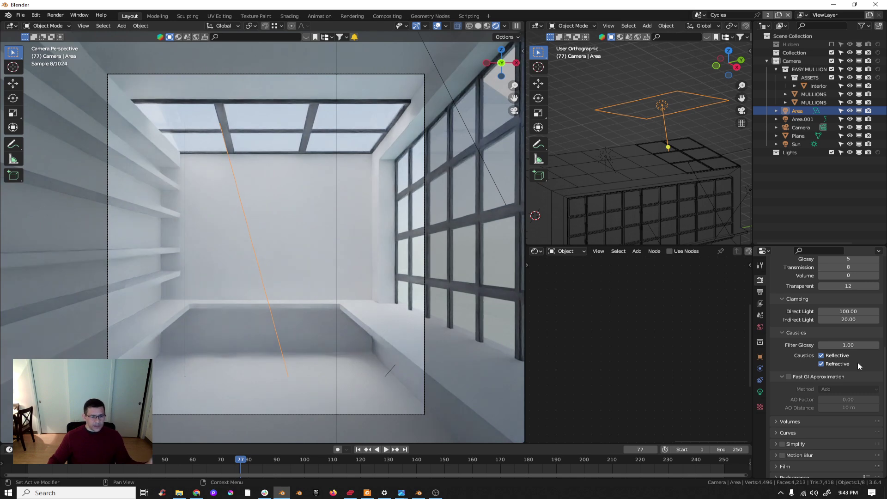
{"action": "left_click", "coordinate": [822, 364]}
{"action": "left_click", "coordinate": [822, 355]}
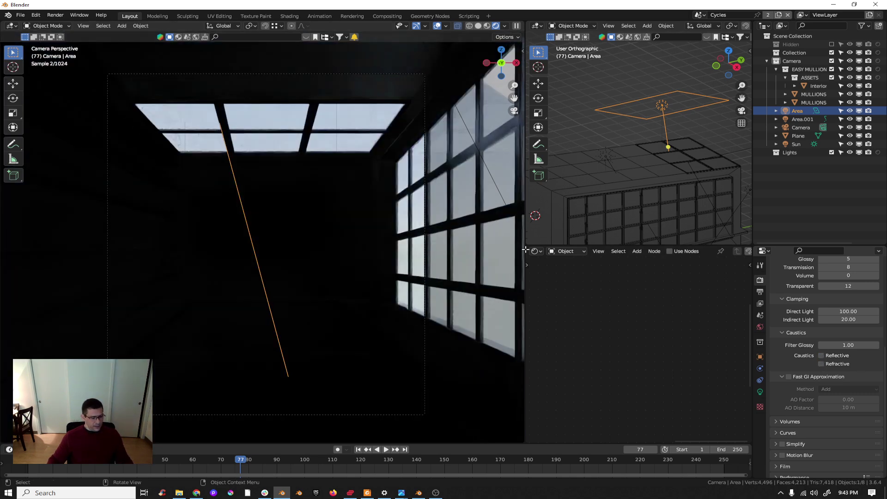
Step: Switch to the Luxcore scene, select the window mullions and show the camera view in rendered shading
{"action": "key", "text": "z"}
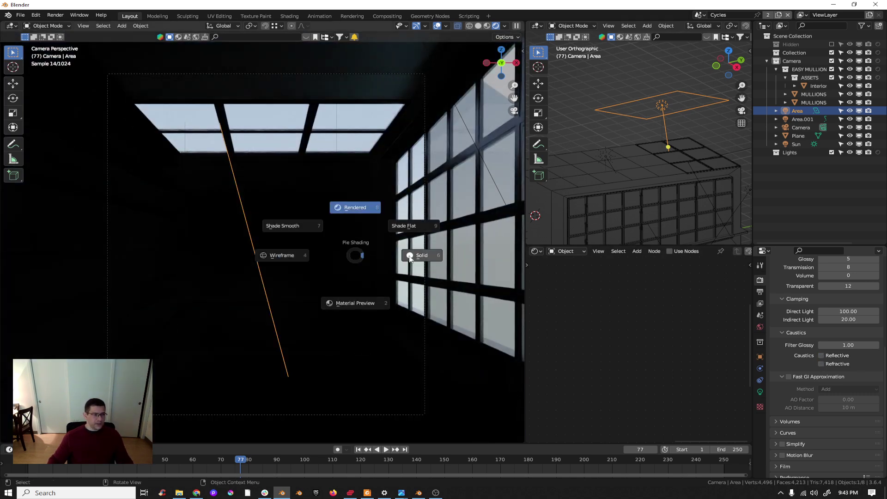
{"action": "left_click", "coordinate": [415, 257]}
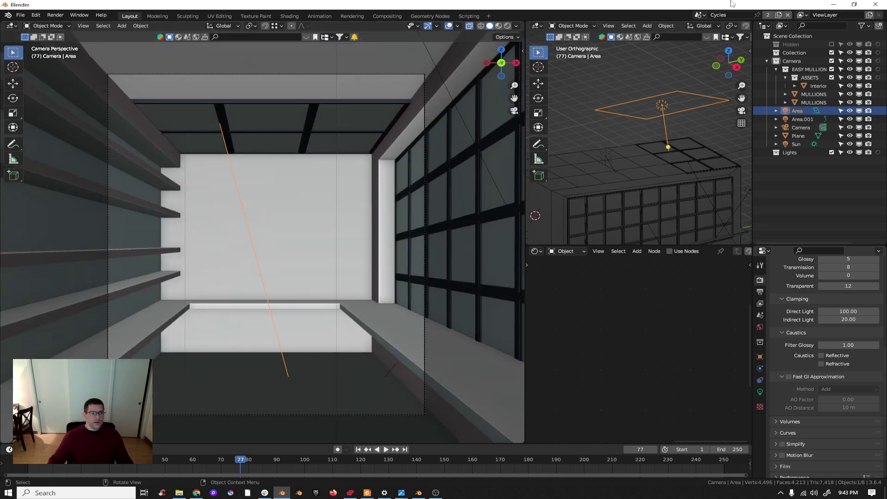
{"action": "left_click", "coordinate": [701, 14]}
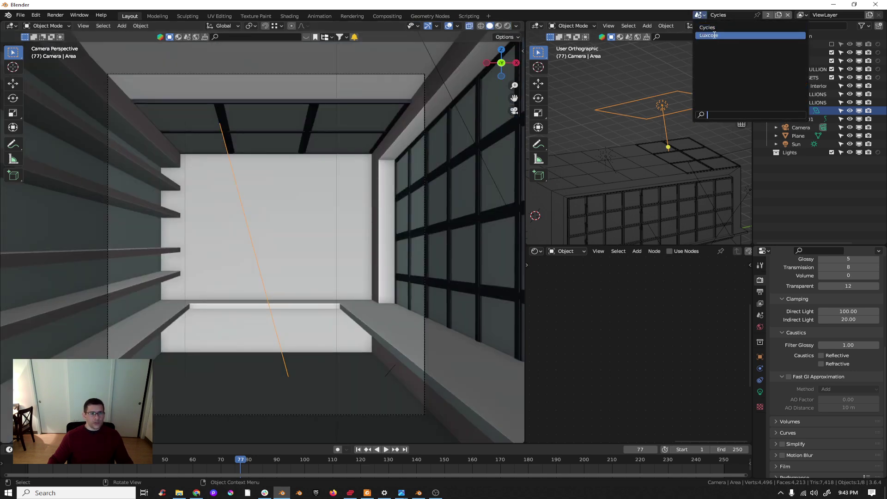
{"action": "left_click", "coordinate": [715, 34]}
{"action": "left_click", "coordinate": [279, 250]}
{"action": "key", "text": "z"}
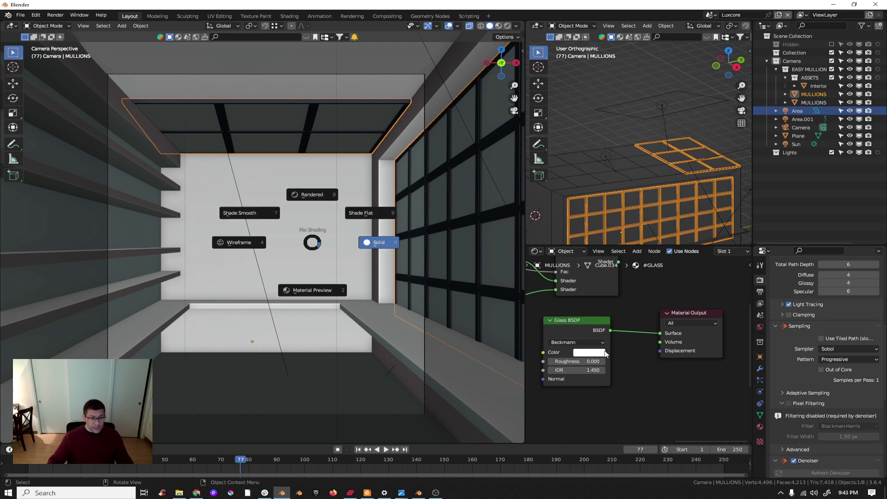
{"action": "left_click", "coordinate": [323, 198]}
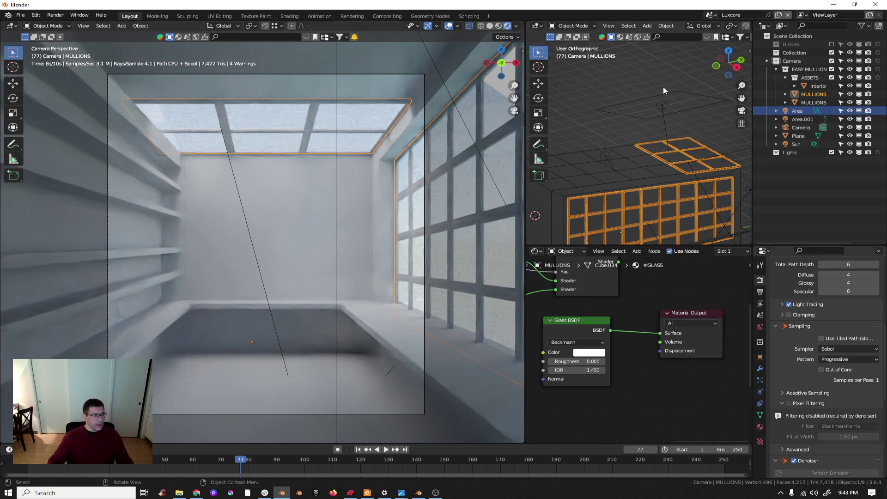
Step: Turn off Use Cycles Nodes for the #GLASS material so its LuxCore Glass Material nodes are used
{"action": "scroll", "coordinate": [798, 346], "scroll_direction": "up", "scroll_amount": 5}
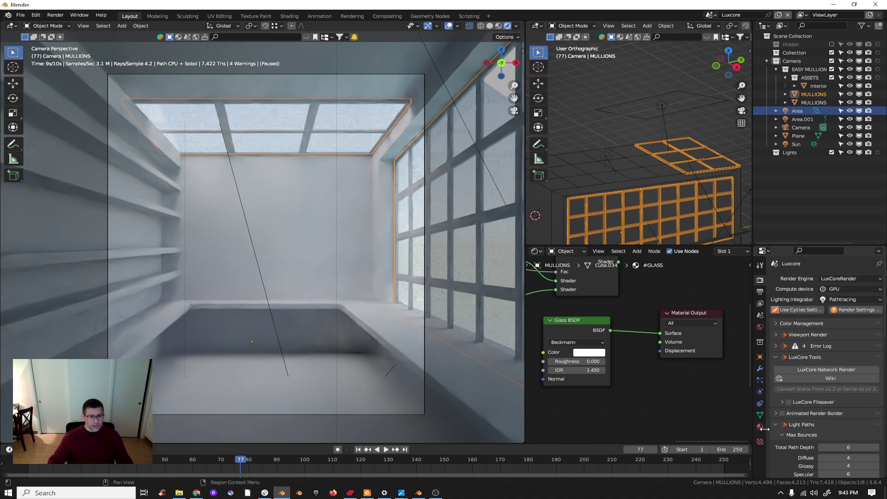
{"action": "left_click", "coordinate": [761, 427]}
{"action": "left_click", "coordinate": [773, 346]}
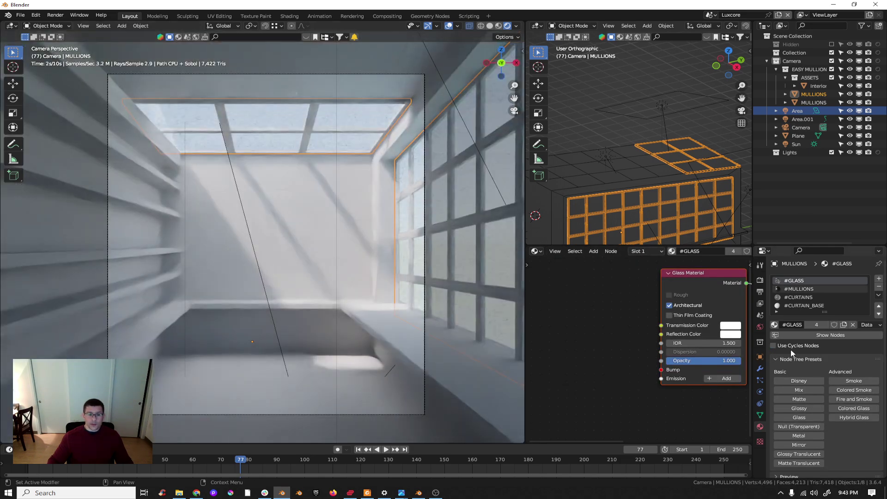
{"action": "middle_click_drag", "start_coordinate": [634, 310], "coordinate": [573, 316]}
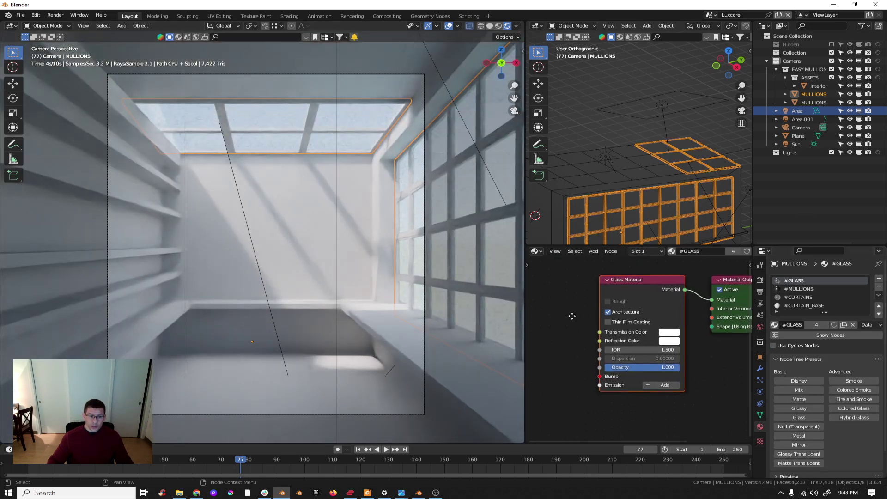
{"action": "scroll", "coordinate": [695, 319], "scroll_direction": "down", "scroll_amount": 2}
{"action": "middle_click_drag", "start_coordinate": [695, 319], "coordinate": [633, 323]}
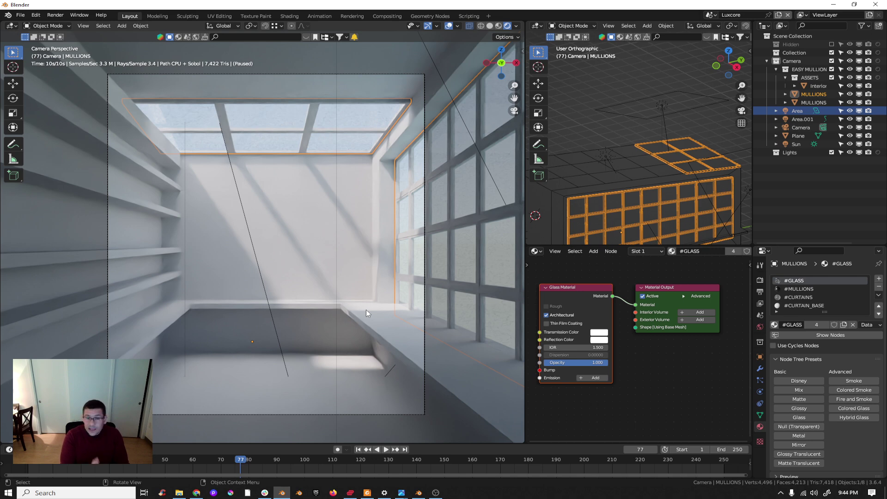
Step: Return the viewport to solid shading, render the camera image with LuxCore and inspect the sunlight entering the room
{"action": "key", "text": "z"}
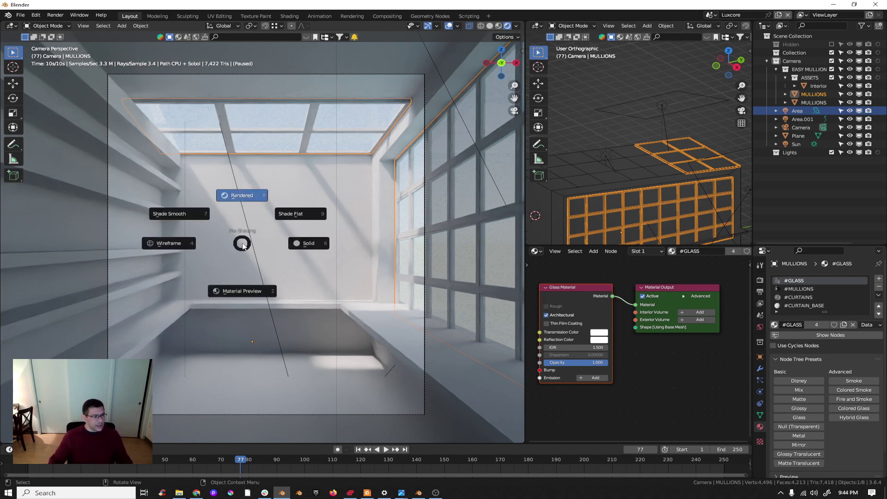
{"action": "left_click", "coordinate": [298, 248]}
{"action": "key", "text": "F12"}
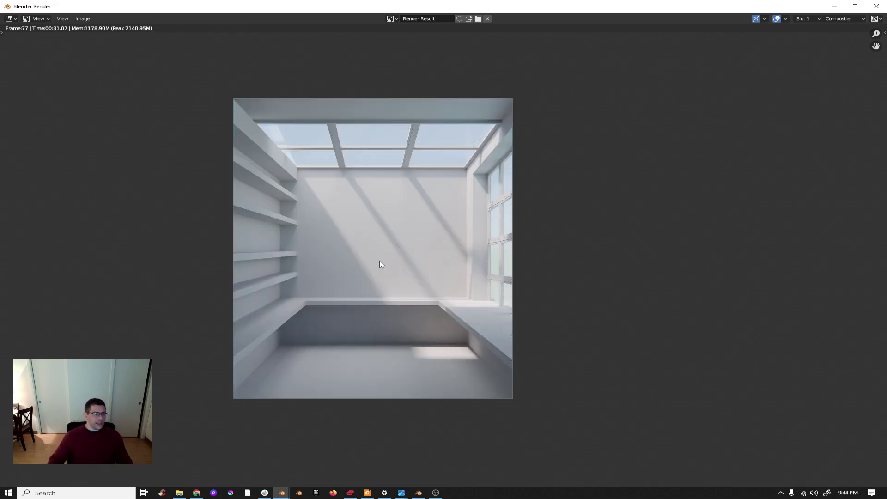
{"action": "scroll", "coordinate": [384, 262], "scroll_direction": "up", "scroll_amount": 3}
{"action": "scroll", "coordinate": [415, 274], "scroll_direction": "down", "scroll_amount": 1}
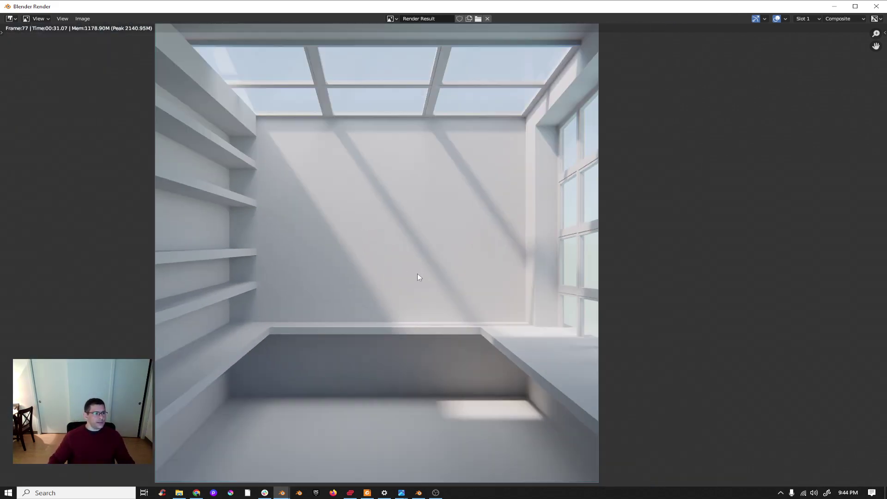
{"action": "middle_click_drag", "start_coordinate": [415, 267], "coordinate": [411, 257]}
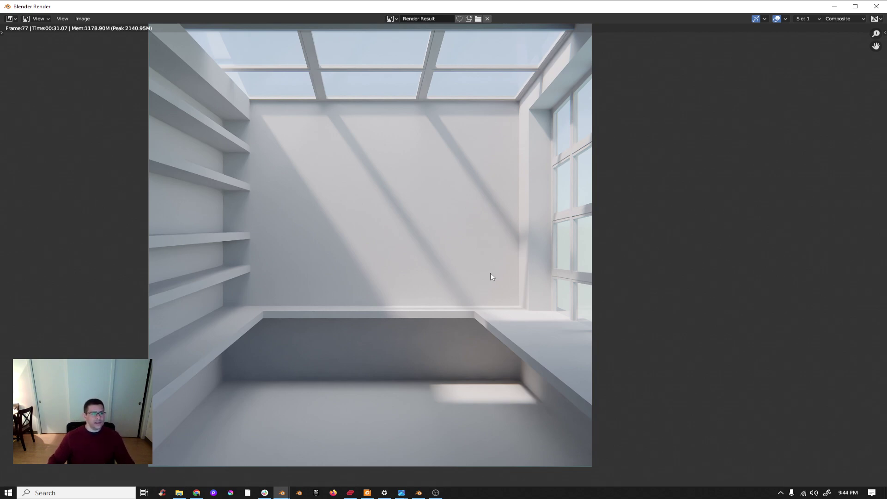
{"action": "middle_click_drag", "start_coordinate": [489, 274], "coordinate": [484, 297]}
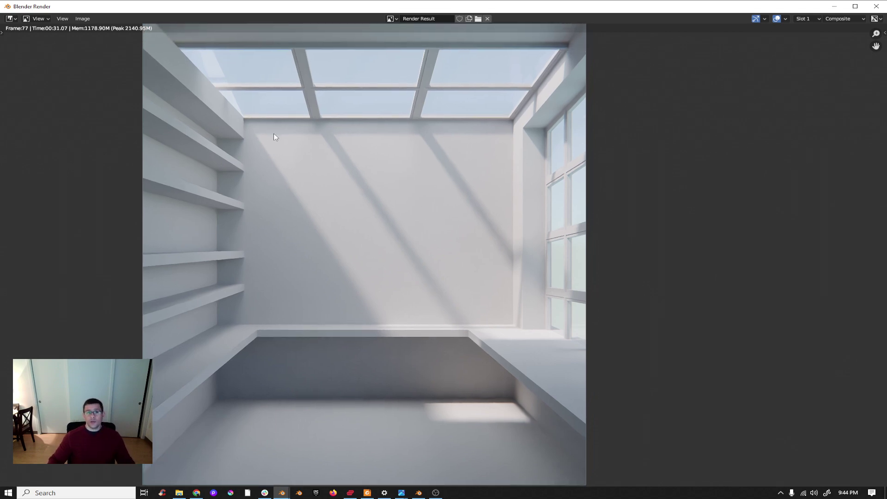
{"action": "scroll", "coordinate": [339, 111], "scroll_direction": "down", "scroll_amount": 1}
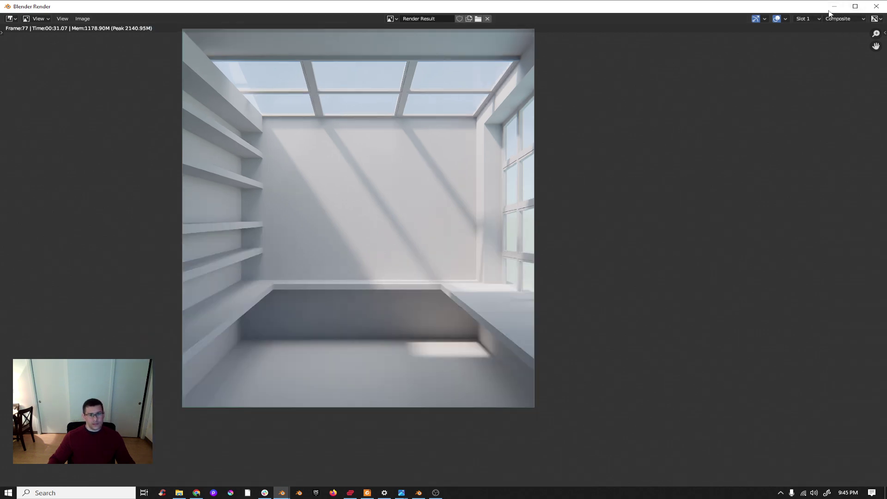
Step: Select render Slot 2 for the next image and close the render result
{"action": "left_click", "coordinate": [808, 19]}
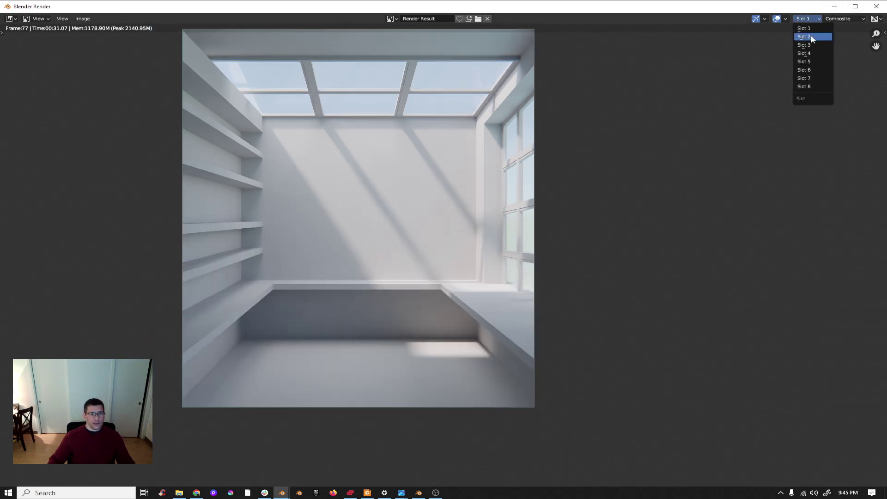
{"action": "left_click", "coordinate": [809, 33]}
{"action": "key", "text": "Escape"}
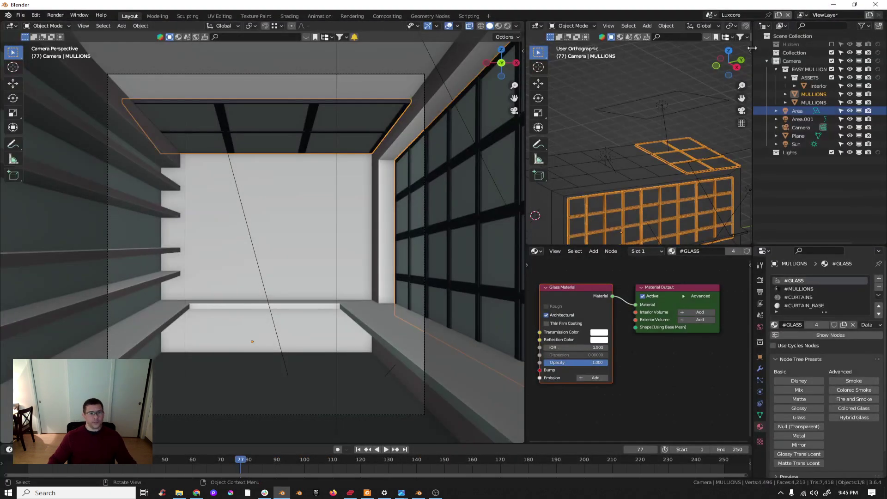
Step: Switch back to the Cycles scene and show the camera view in rendered shading
{"action": "left_click", "coordinate": [711, 15]}
{"action": "left_click", "coordinate": [719, 29]}
{"action": "left_click", "coordinate": [239, 231]}
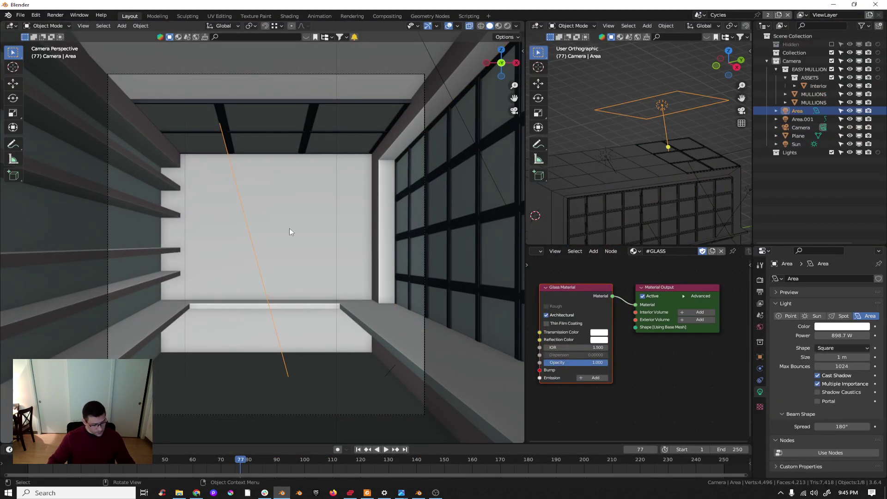
{"action": "key", "text": "z"}
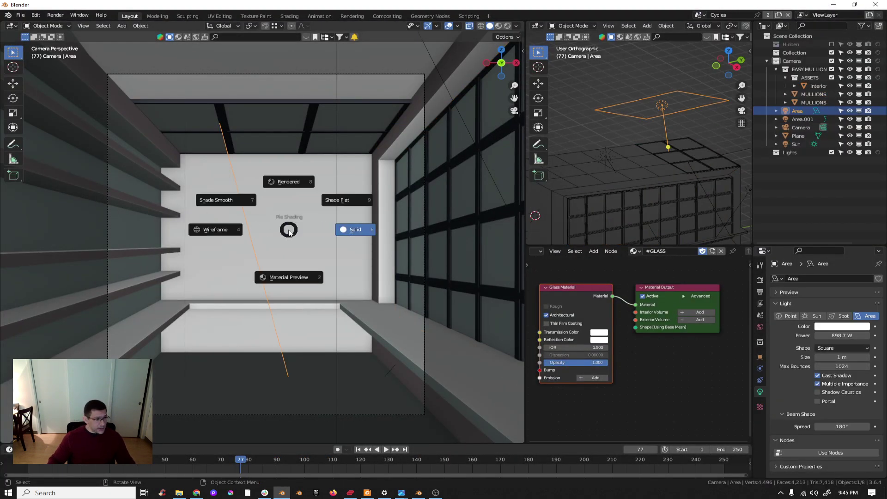
{"action": "left_click", "coordinate": [294, 182]}
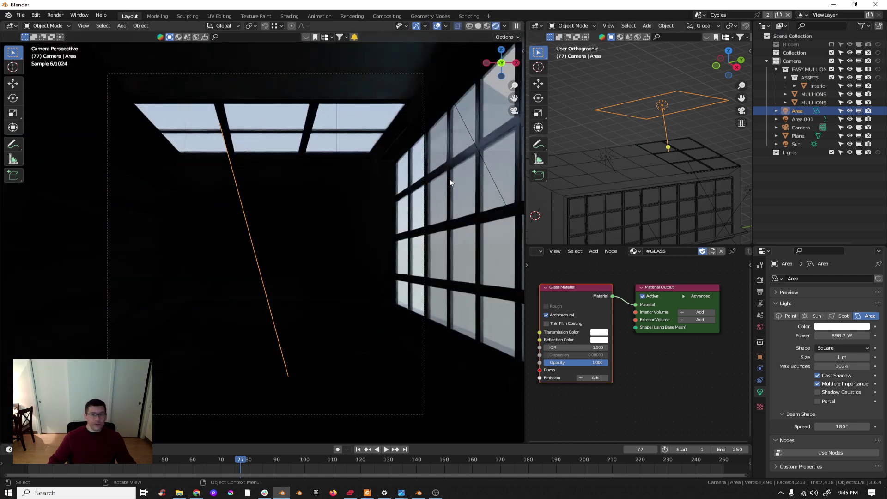
Step: Select the window mullions and examine the #GLASS material settings, its node graph and the Cycles render settings
{"action": "left_click", "coordinate": [492, 212]}
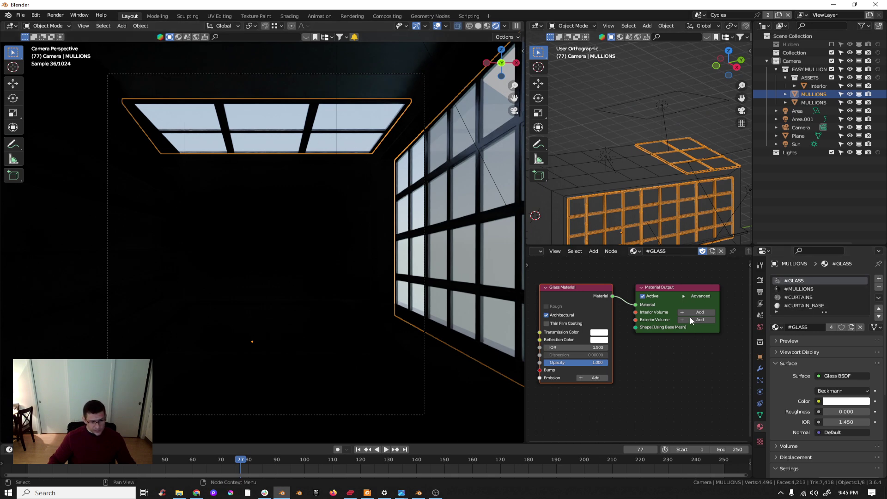
{"action": "scroll", "coordinate": [720, 324], "scroll_direction": "down", "scroll_amount": 4}
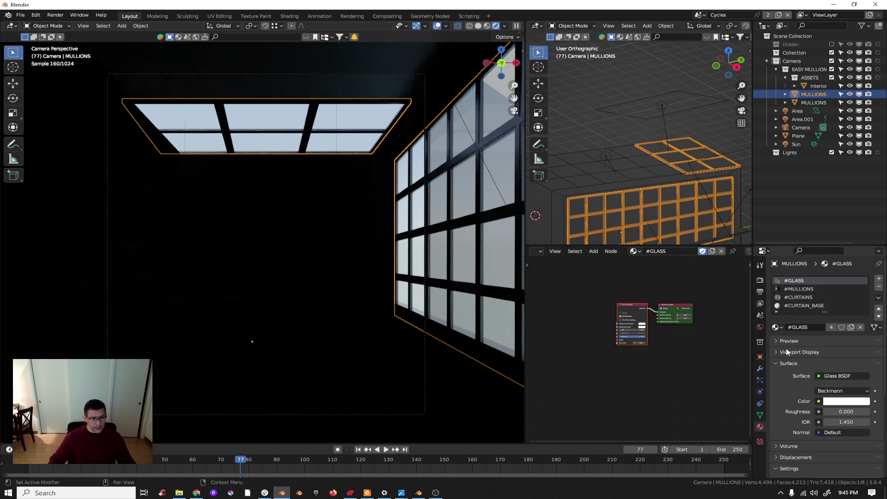
{"action": "scroll", "coordinate": [693, 313], "scroll_direction": "up", "scroll_amount": 4}
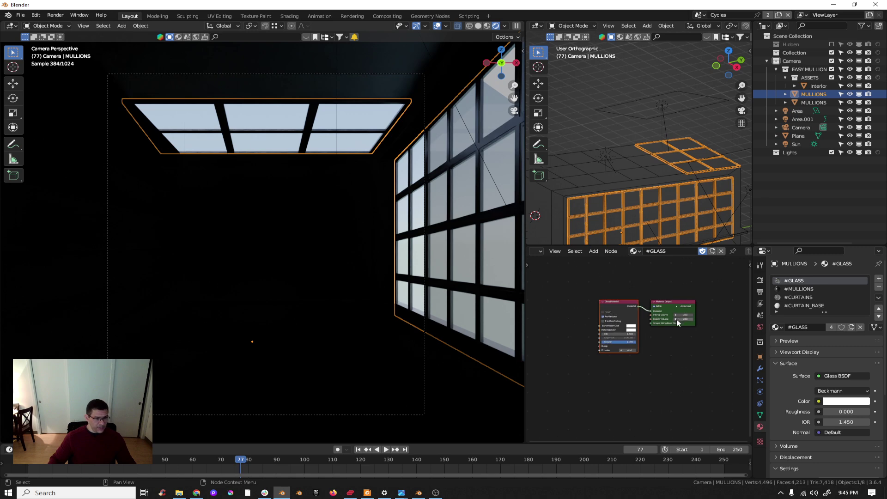
{"action": "middle_click_drag", "start_coordinate": [695, 313], "coordinate": [669, 336]}
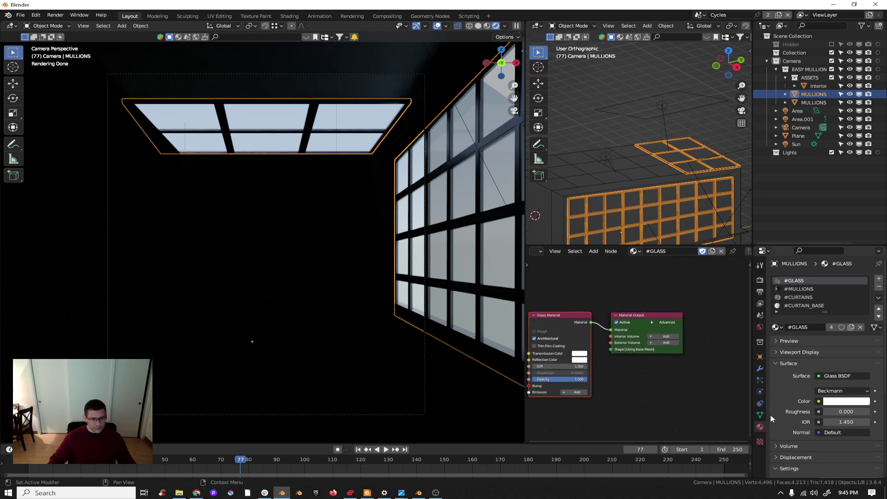
{"action": "scroll", "coordinate": [814, 384], "scroll_direction": "down", "scroll_amount": 4}
{"action": "scroll", "coordinate": [812, 406], "scroll_direction": "up", "scroll_amount": 3}
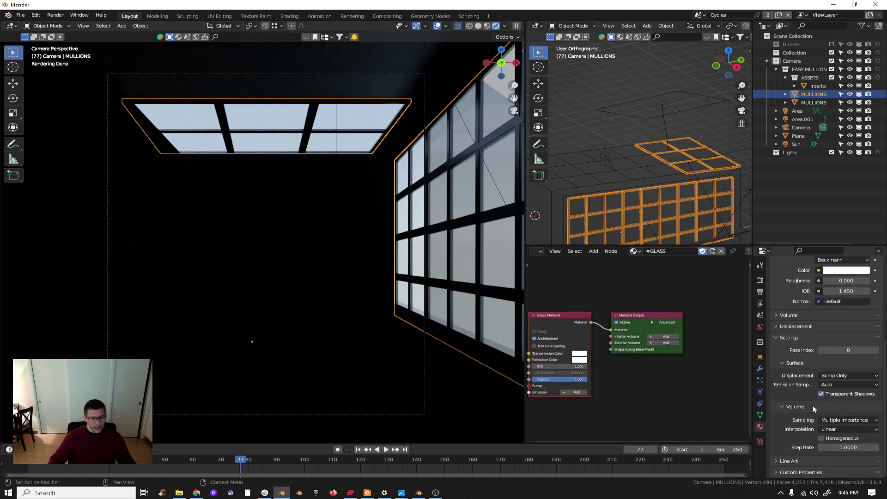
{"action": "scroll", "coordinate": [809, 401], "scroll_direction": "up", "scroll_amount": 1}
{"action": "left_click", "coordinate": [761, 280]}
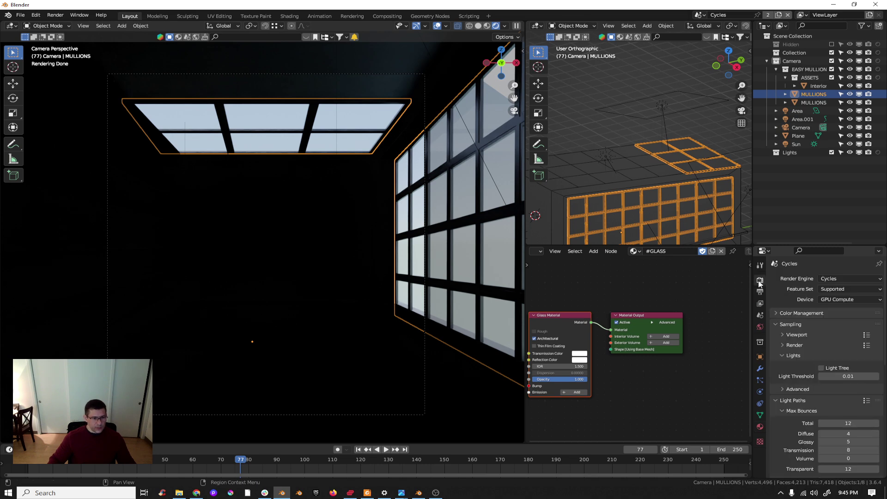
{"action": "scroll", "coordinate": [631, 338], "scroll_direction": "down", "scroll_amount": 5}
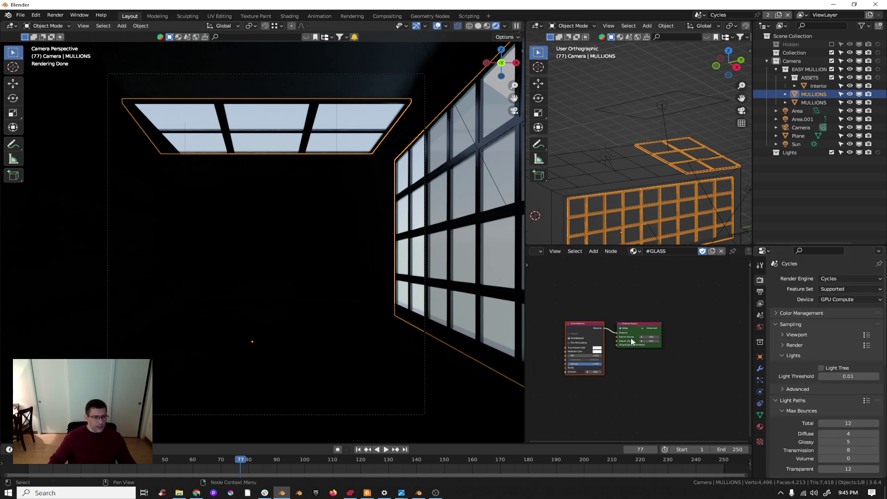
{"action": "left_click", "coordinate": [538, 251]}
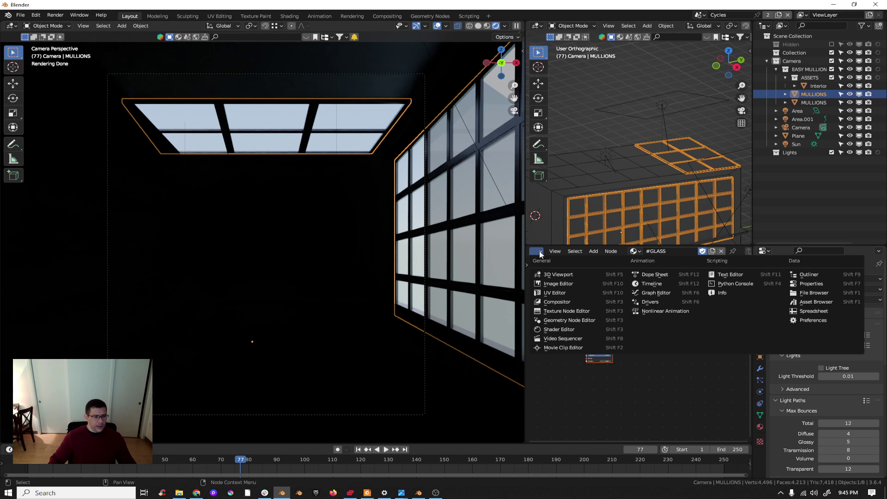
{"action": "key", "text": "Escape"}
{"action": "scroll", "coordinate": [630, 362], "scroll_direction": "up", "scroll_amount": 5}
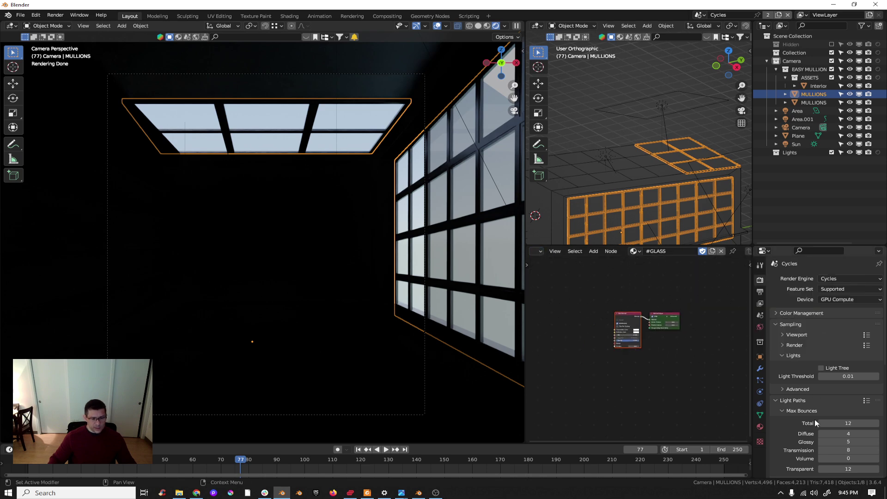
{"action": "left_click", "coordinate": [761, 426]}
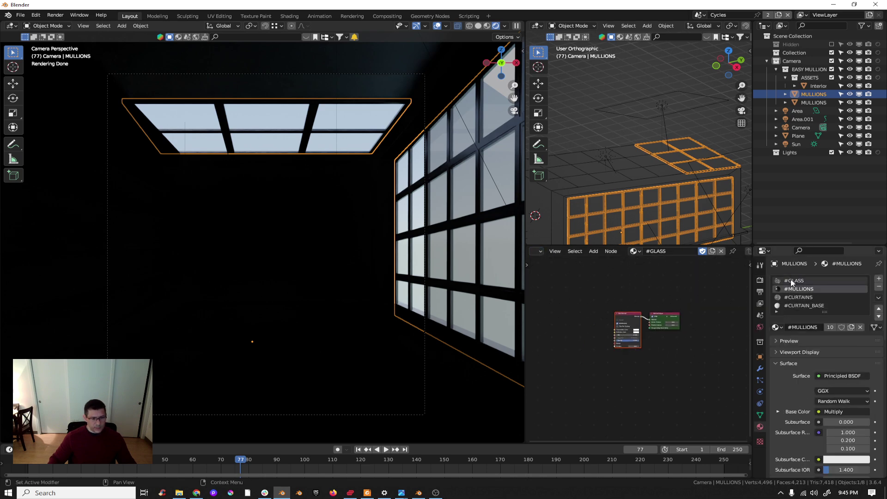
{"action": "scroll", "coordinate": [700, 252], "scroll_direction": "right", "scroll_amount": 3}
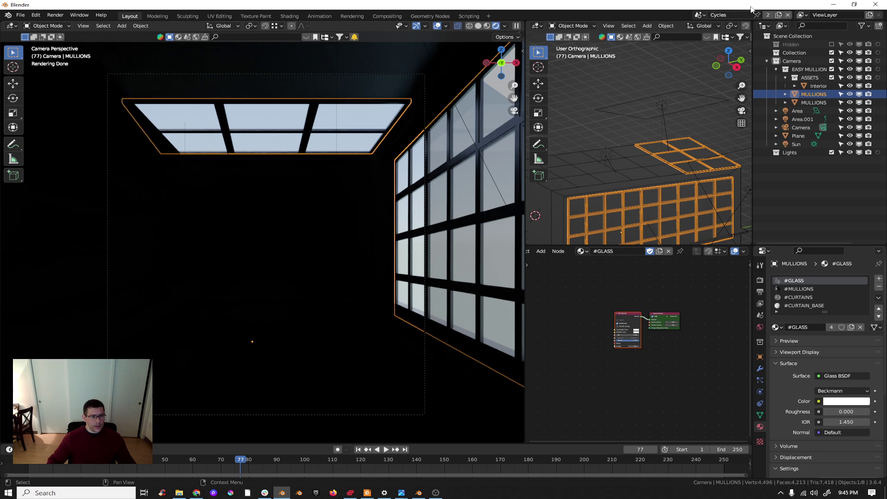
Step: Switch to the Luxcore scene in solid shading and turn on Use Cycles Nodes for the #GLASS material
{"action": "key", "text": "z"}
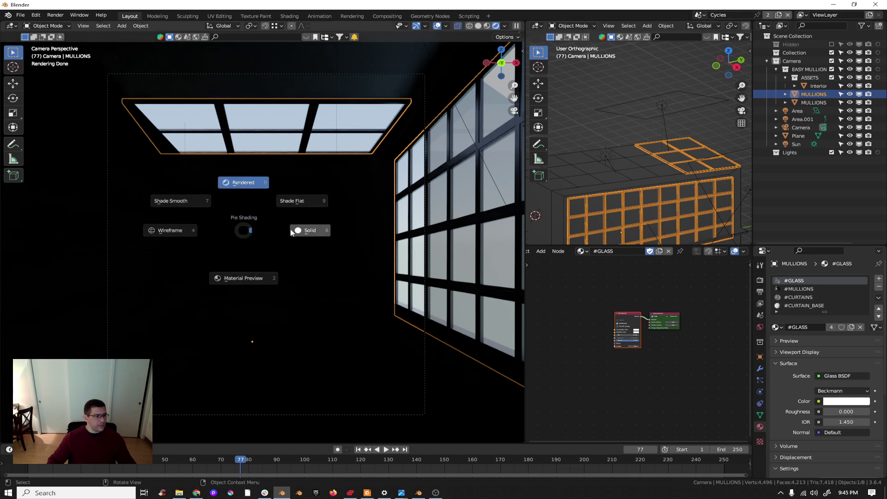
{"action": "left_click", "coordinate": [399, 177]}
{"action": "left_click", "coordinate": [721, 15]}
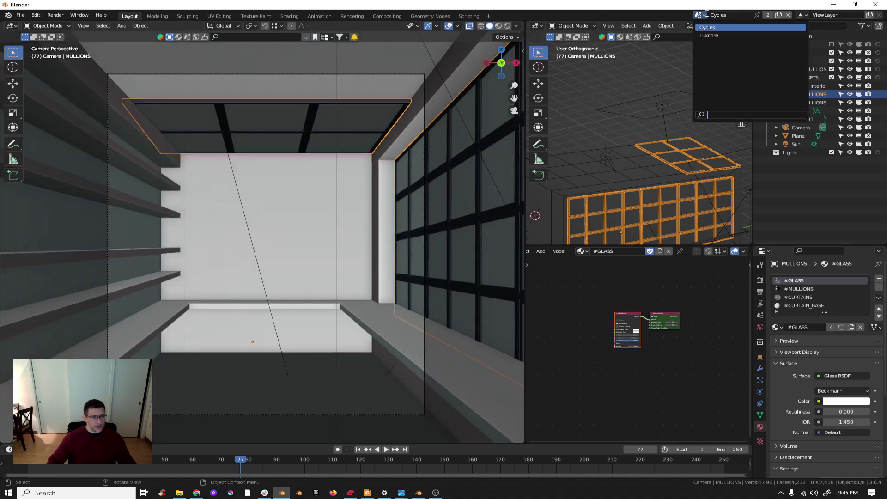
{"action": "left_click", "coordinate": [713, 44]}
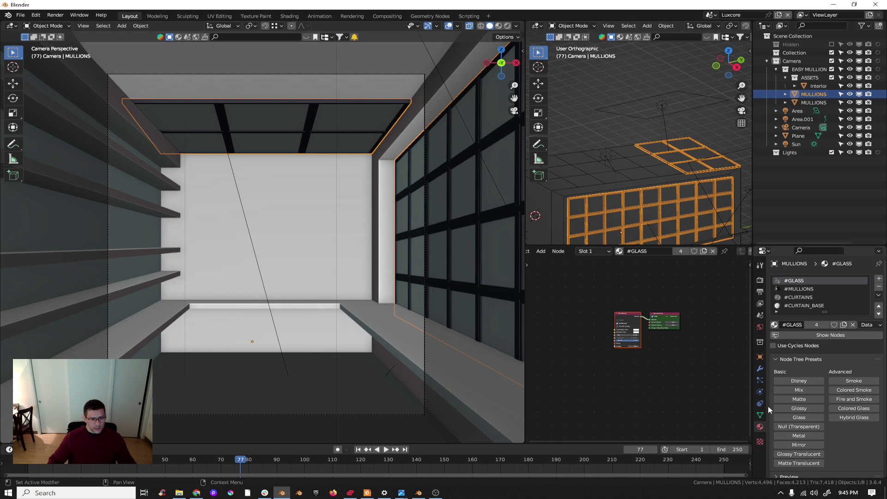
{"action": "left_click", "coordinate": [772, 345]}
{"action": "scroll", "coordinate": [620, 345], "scroll_direction": "up", "scroll_amount": 1}
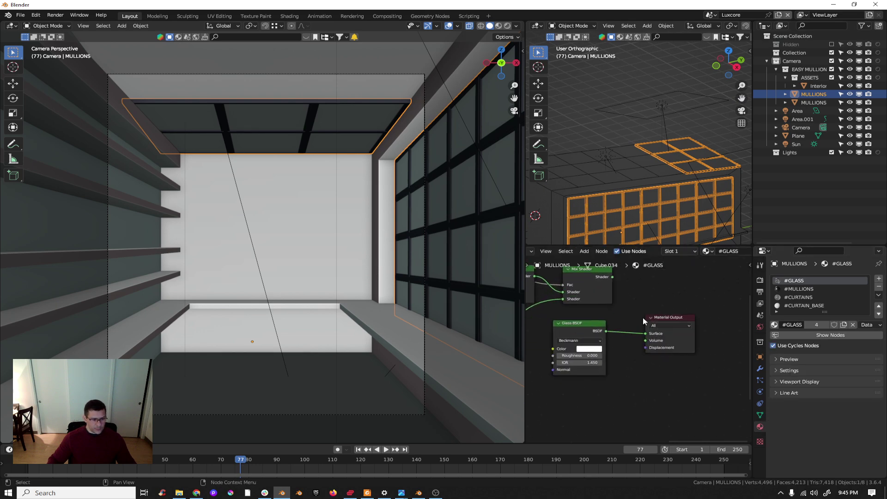
Step: Switch to the Cycles scene and show the camera view in rendered shading
{"action": "left_click", "coordinate": [714, 15]}
{"action": "left_click", "coordinate": [718, 27]}
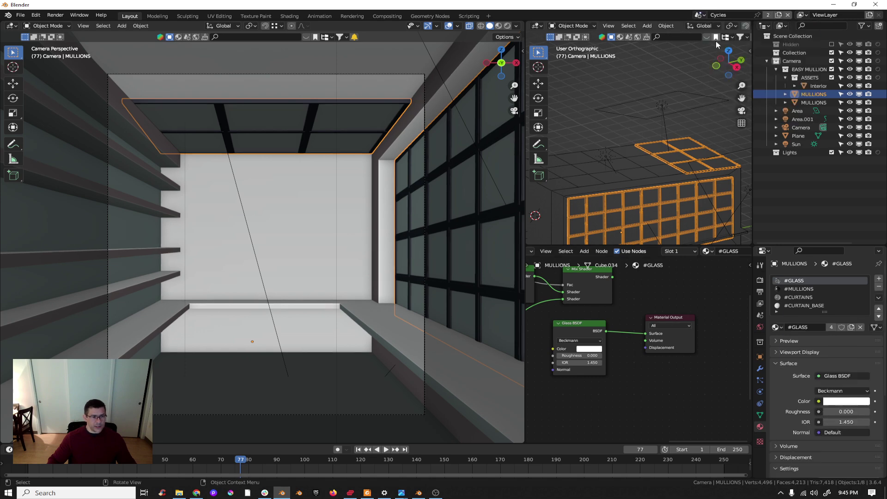
{"action": "key", "text": "z"}
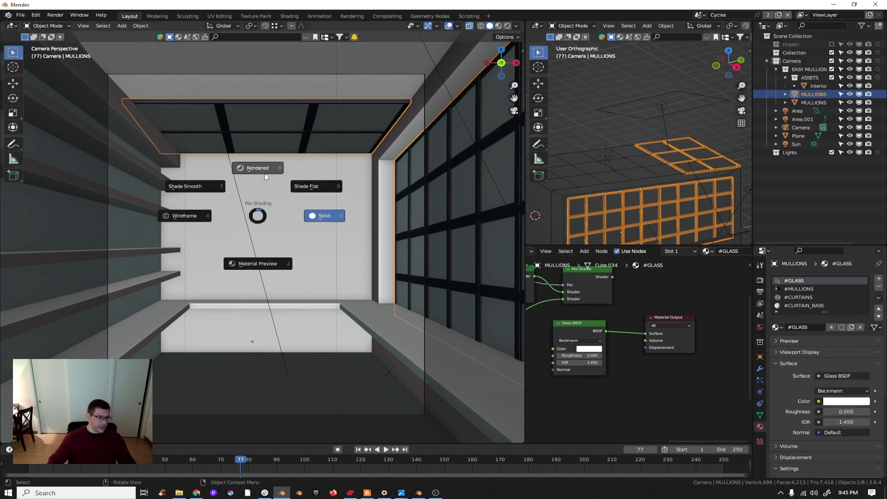
{"action": "left_click", "coordinate": [264, 172]}
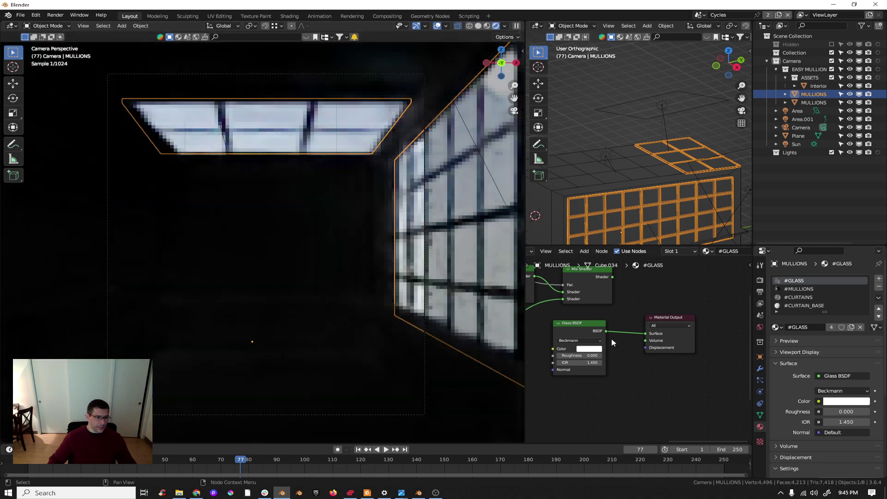
Step: Examine the #GLASS node graph, including the Light Path, Principled BSDF, Transparent BSDF and Mix Shader nodes
{"action": "middle_click_drag", "start_coordinate": [603, 337], "coordinate": [692, 334]}
{"action": "scroll", "coordinate": [689, 339], "scroll_direction": "down", "scroll_amount": 5}
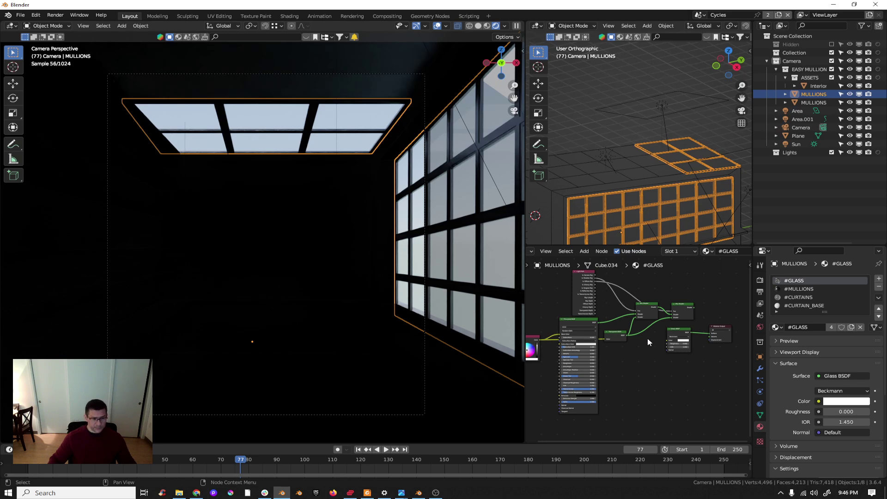
{"action": "scroll", "coordinate": [728, 315], "scroll_direction": "up", "scroll_amount": 1}
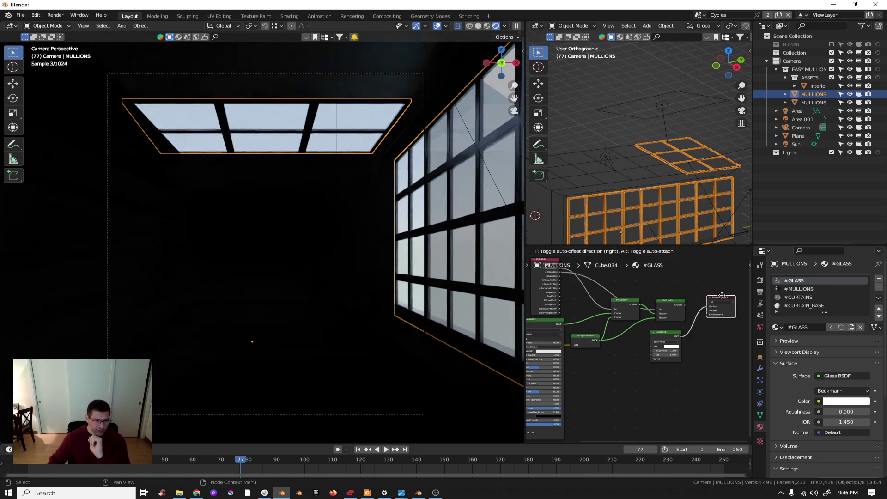
{"action": "middle_click_drag", "start_coordinate": [611, 302], "coordinate": [686, 347]}
{"action": "scroll", "coordinate": [629, 342], "scroll_direction": "up", "scroll_amount": 4}
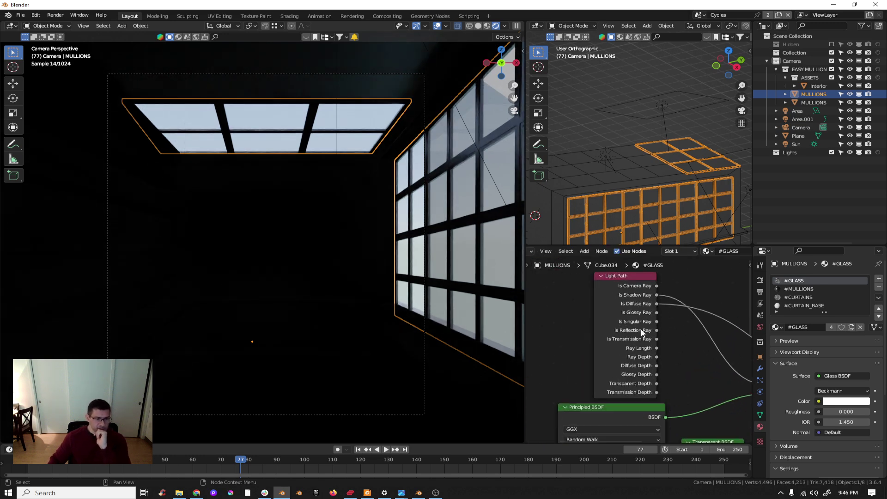
{"action": "scroll", "coordinate": [638, 342], "scroll_direction": "down", "scroll_amount": 3}
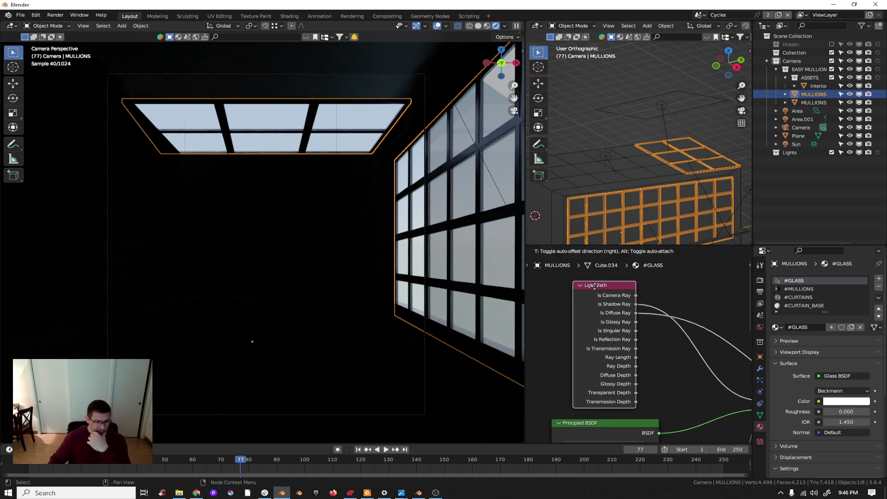
{"action": "scroll", "coordinate": [647, 342], "scroll_direction": "down", "scroll_amount": 1}
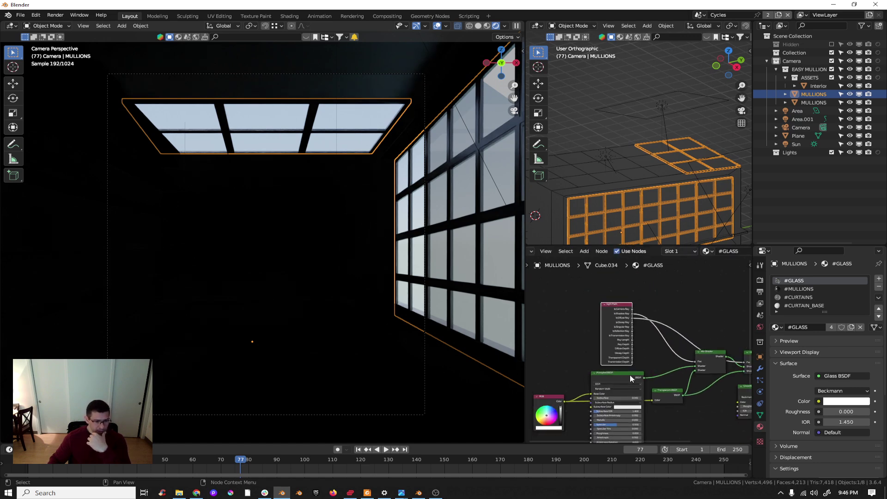
{"action": "scroll", "coordinate": [629, 376], "scroll_direction": "up", "scroll_amount": 3}
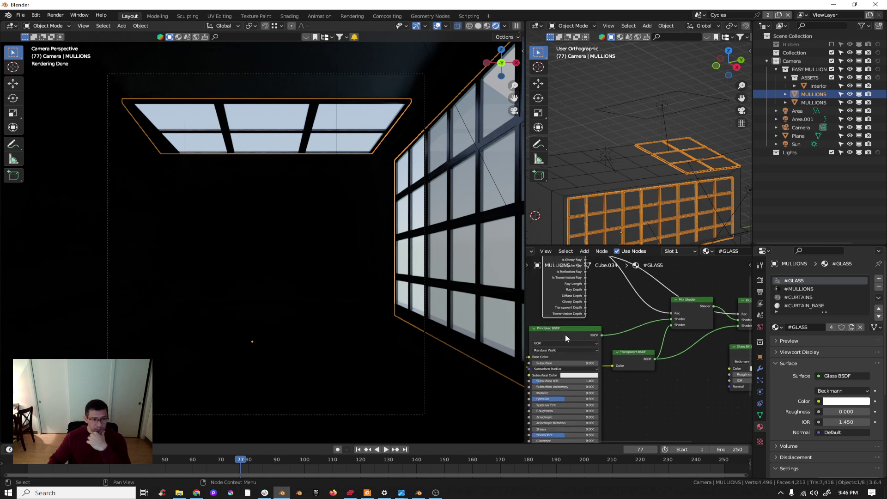
{"action": "scroll", "coordinate": [627, 328], "scroll_direction": "down", "scroll_amount": 4}
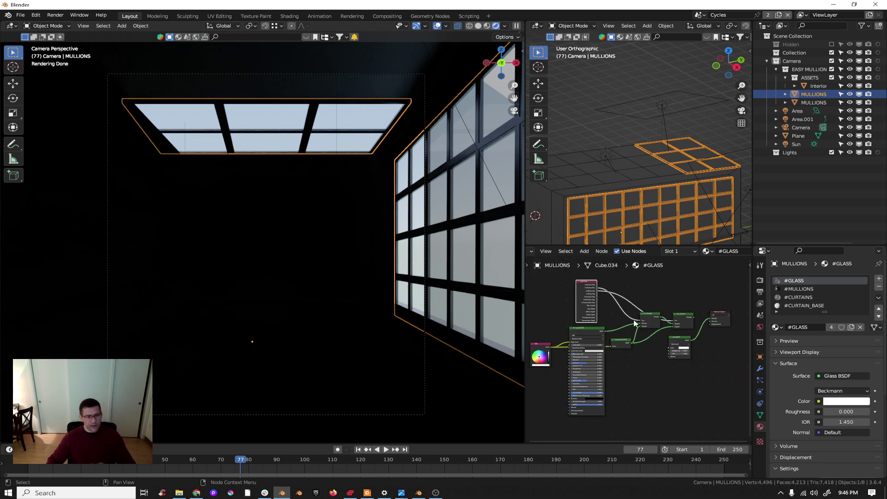
Step: Delete the two Mix Shader nodes, Principled BSDF and Transparent BSDF, and place Glass BSDF below the Light Path node
{"action": "left_click_drag", "start_coordinate": [694, 295], "coordinate": [638, 324]}
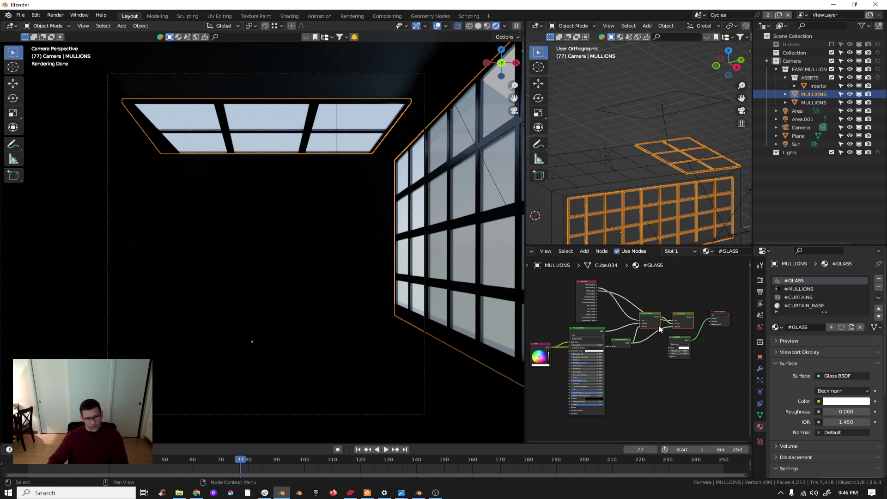
{"action": "key", "text": "x"}
{"action": "left_click", "coordinate": [596, 332]}
{"action": "key", "text": "x"}
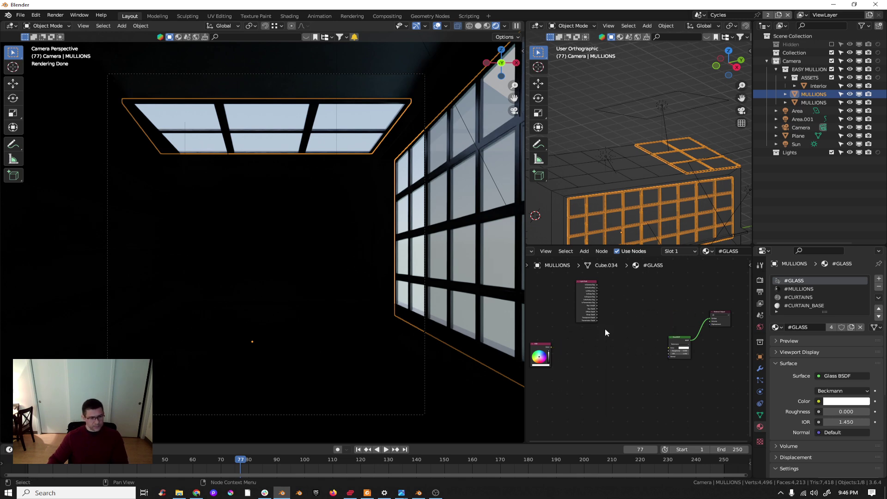
{"action": "left_click_drag", "start_coordinate": [680, 340], "coordinate": [589, 331]}
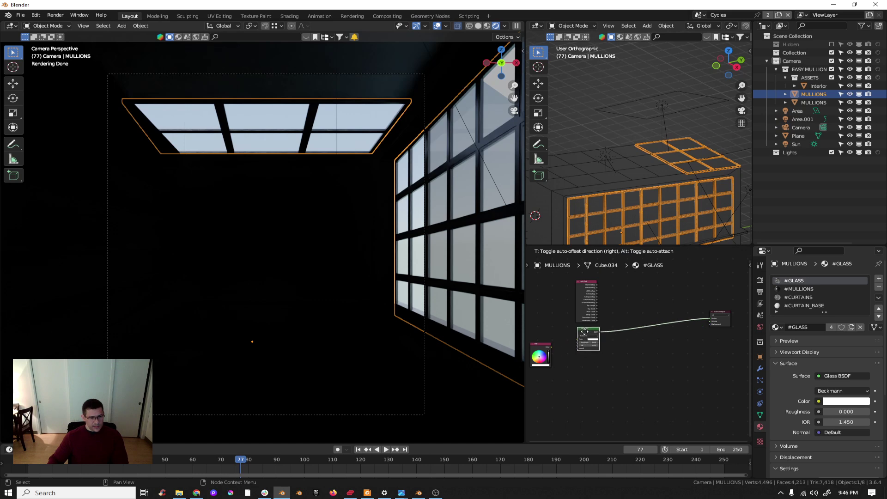
Step: Add a Transparent BSDF and mix it with the Glass BSDF through a Mix Shader feeding the Material Output
{"action": "scroll", "coordinate": [608, 340], "scroll_direction": "up", "scroll_amount": 2}
{"action": "scroll", "coordinate": [609, 340], "scroll_direction": "up", "scroll_amount": 2}
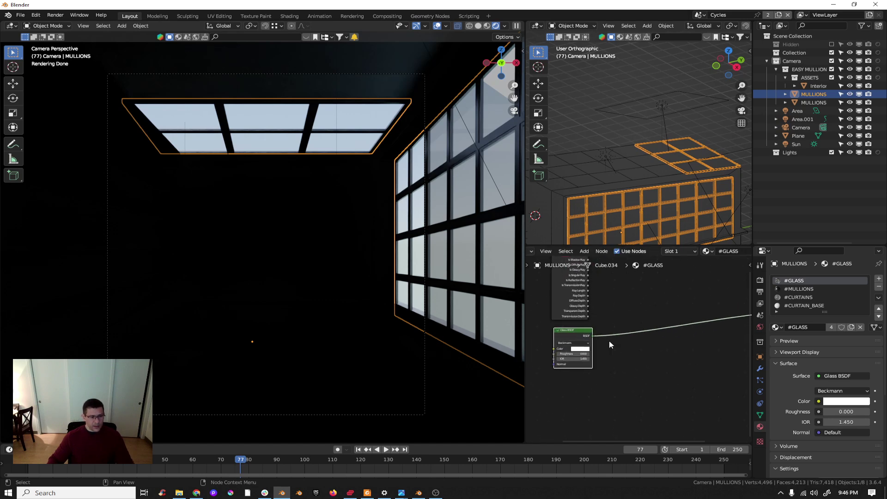
{"action": "key", "text": "shift+a"}
{"action": "mouse_move", "coordinate": [650, 375]}
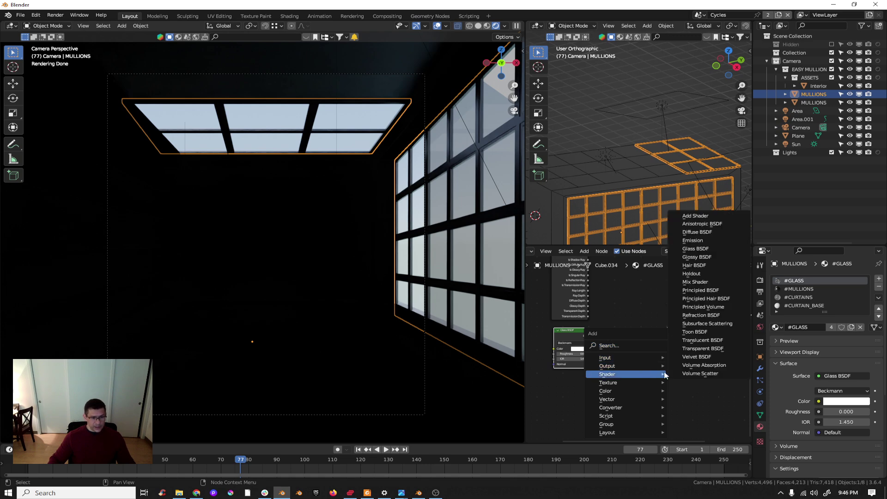
{"action": "left_click", "coordinate": [705, 350]}
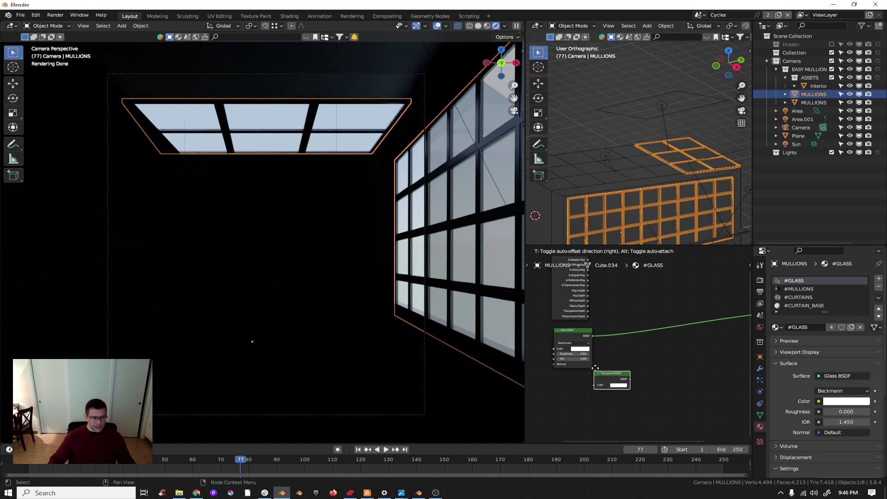
{"action": "left_click", "coordinate": [630, 372]}
{"action": "left_click", "coordinate": [573, 342], "text": "shift"}
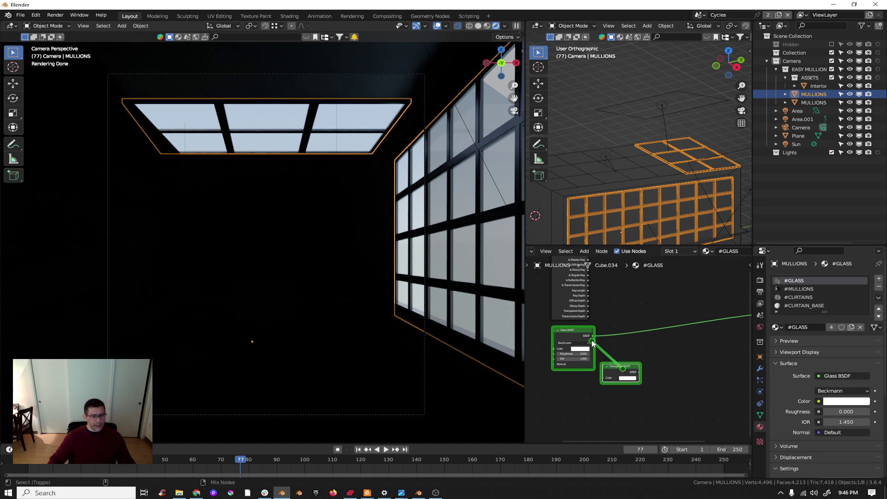
{"action": "key", "text": "ctrl+0"}
{"action": "left_click_drag", "start_coordinate": [667, 351], "coordinate": [673, 320]}
{"action": "middle_click_drag", "start_coordinate": [628, 302], "coordinate": [613, 312]}
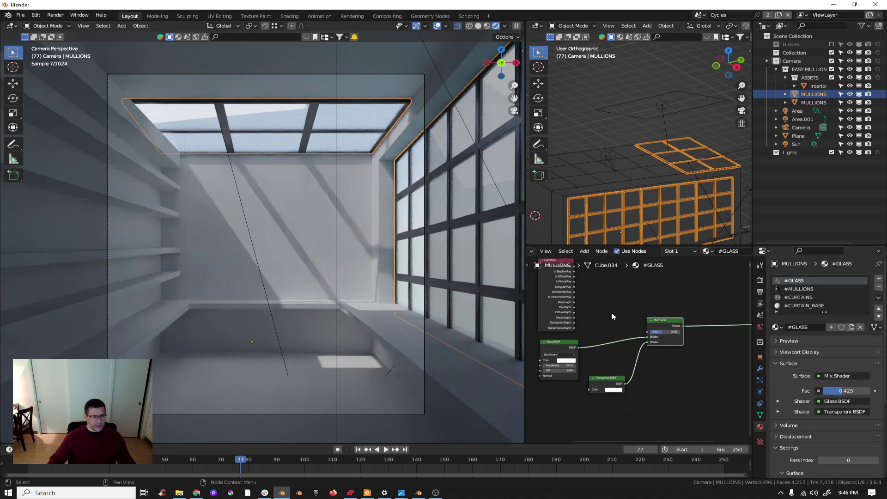
Step: Replace the old Light Path node with a newly added Light Path above the Glass BSDF
{"action": "scroll", "coordinate": [576, 289], "scroll_direction": "up", "scroll_amount": 3}
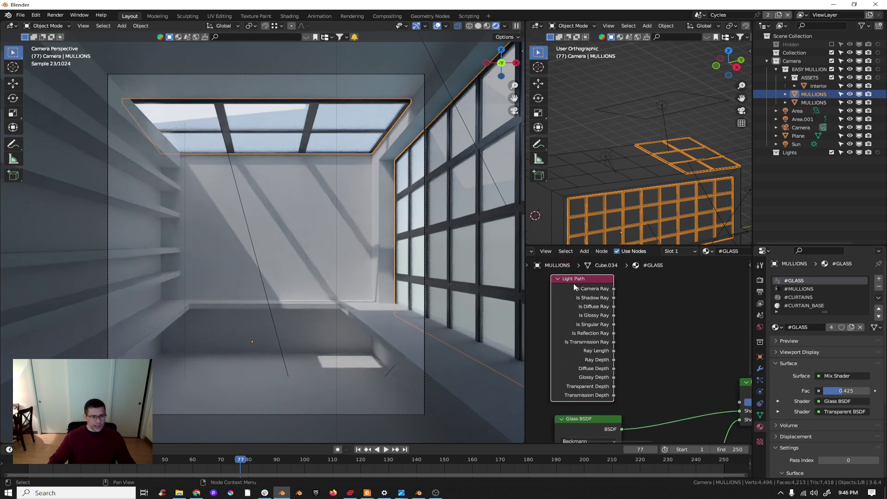
{"action": "key", "text": "x"}
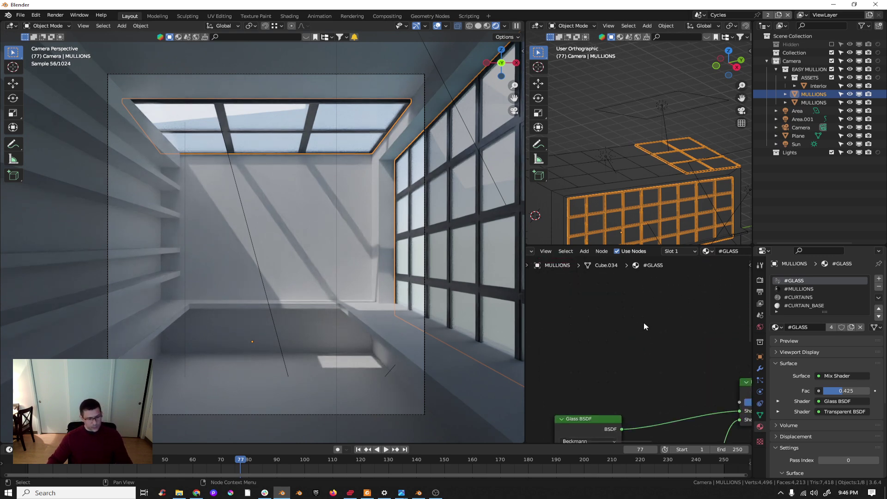
{"action": "key", "text": "shift+a"}
{"action": "mouse_move", "coordinate": [615, 307]}
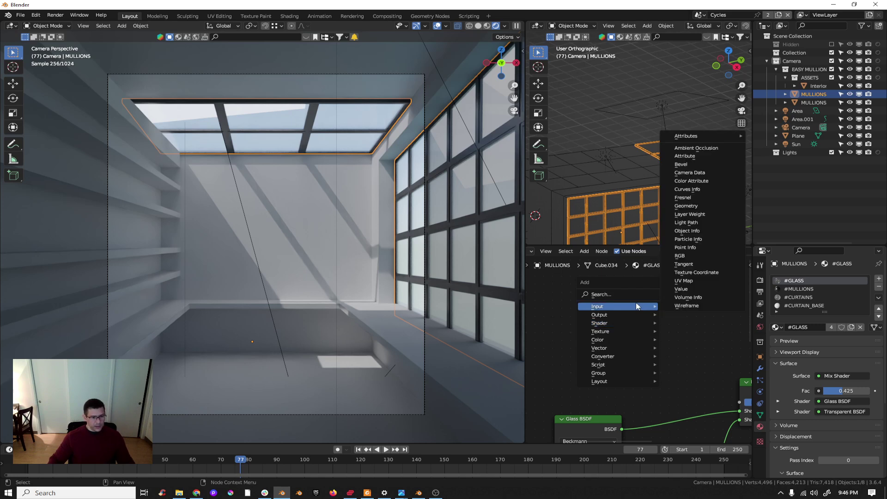
{"action": "left_click", "coordinate": [687, 223]}
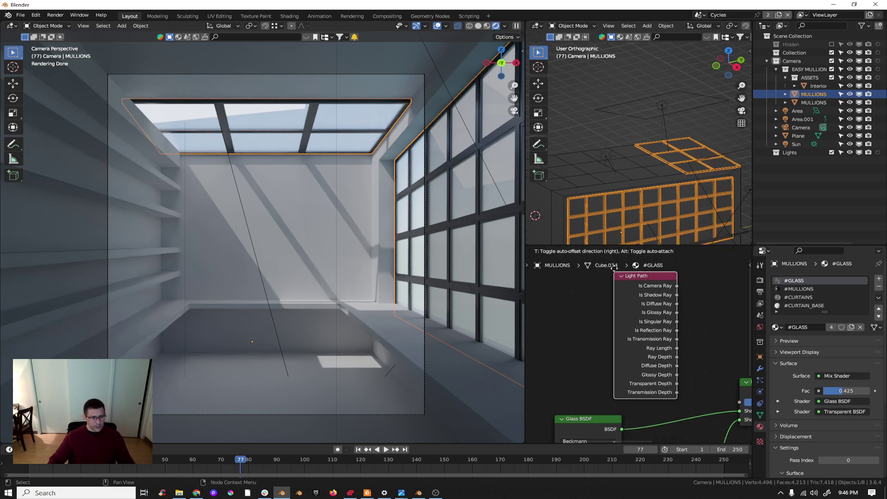
{"action": "left_click", "coordinate": [559, 303]}
Step: Connect Is Shadow Ray to the Mix Shader's Fac input and place the Transparent BSDF below the Glass BSDF
{"action": "middle_click_drag", "start_coordinate": [634, 338], "coordinate": [588, 314]}
{"action": "left_click_drag", "start_coordinate": [580, 301], "coordinate": [696, 398]}
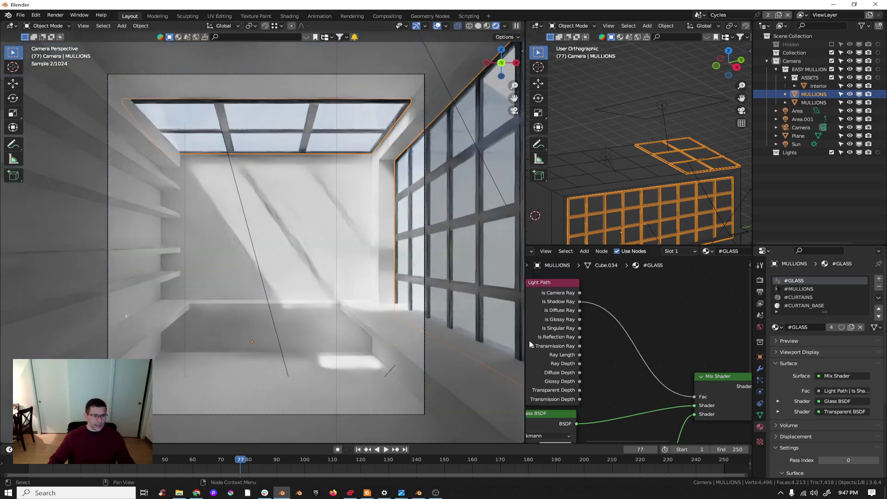
{"action": "middle_click_drag", "start_coordinate": [639, 370], "coordinate": [630, 335]}
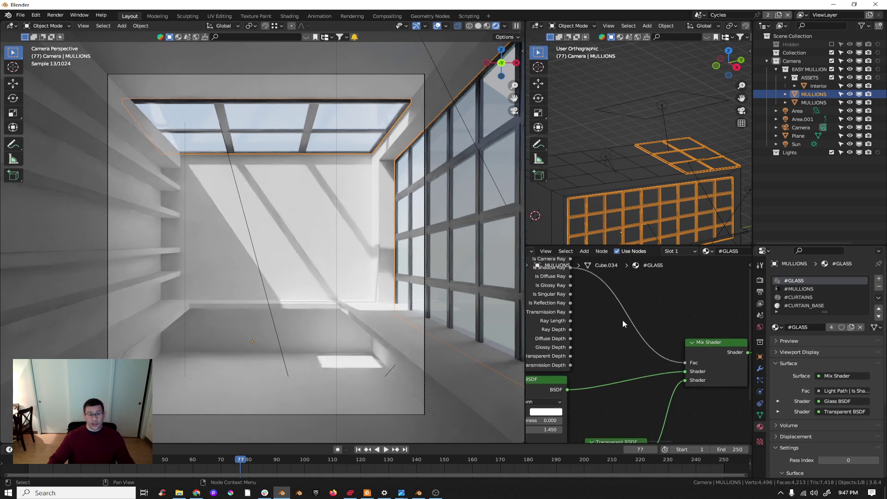
{"action": "scroll", "coordinate": [618, 315], "scroll_direction": "down", "scroll_amount": 2}
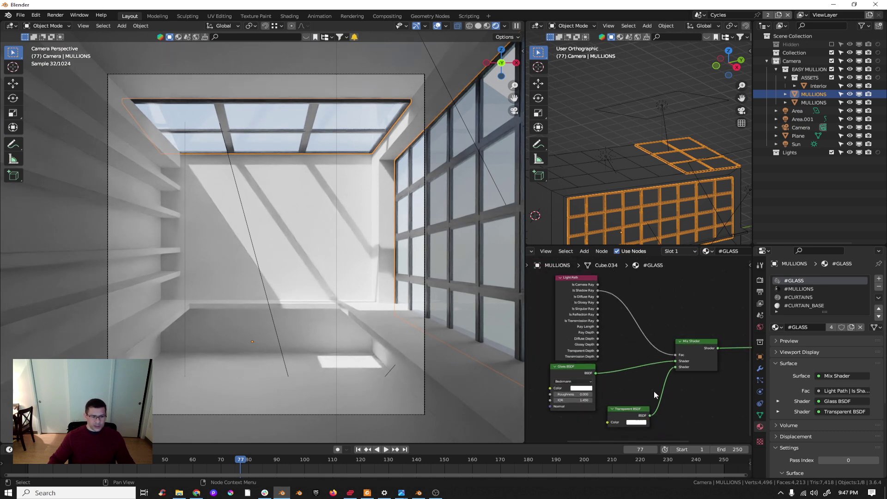
{"action": "left_click_drag", "start_coordinate": [630, 415], "coordinate": [577, 422]}
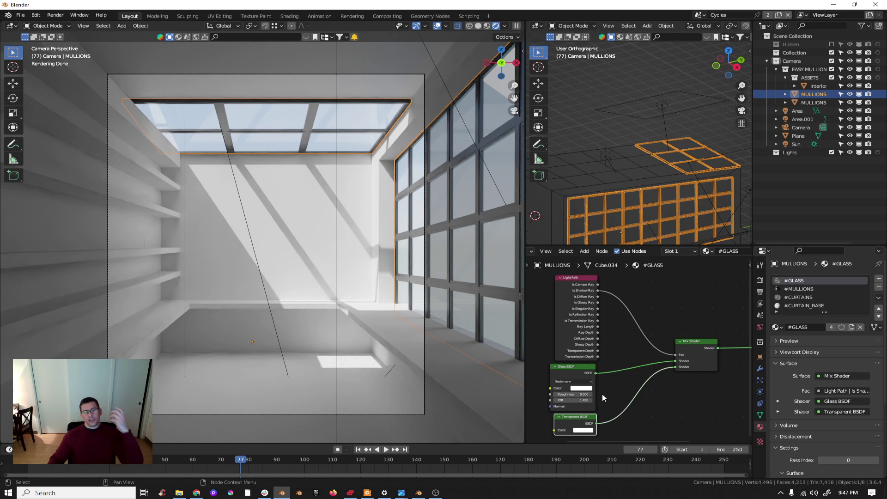
{"action": "middle_click_drag", "start_coordinate": [638, 385], "coordinate": [619, 376]}
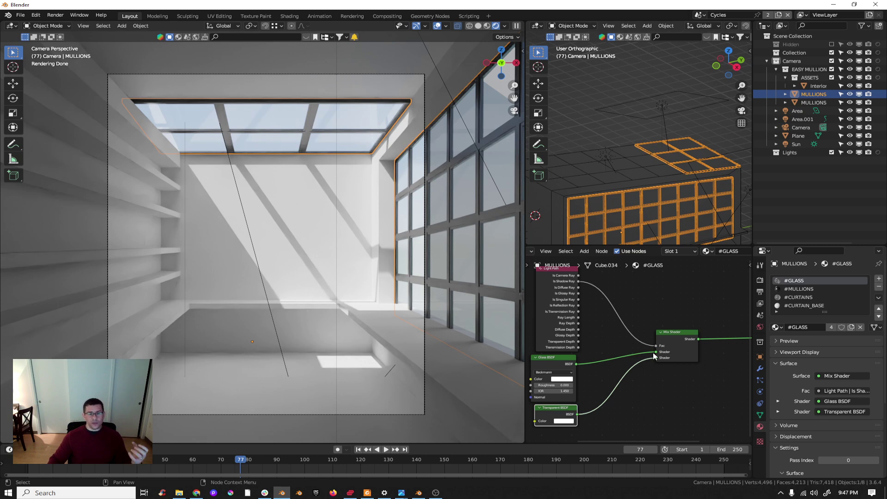
Step: Duplicate the Mix Shader and insert the copy between the first Mix Shader and the Material Output
{"action": "middle_click_drag", "start_coordinate": [659, 353], "coordinate": [648, 346]}
{"action": "left_click", "coordinate": [668, 327]}
{"action": "key", "text": "shift+d"}
{"action": "left_click", "coordinate": [734, 313]}
{"action": "middle_click_drag", "start_coordinate": [694, 354], "coordinate": [658, 338]}
{"action": "scroll", "coordinate": [658, 333], "scroll_direction": "down", "scroll_amount": 2}
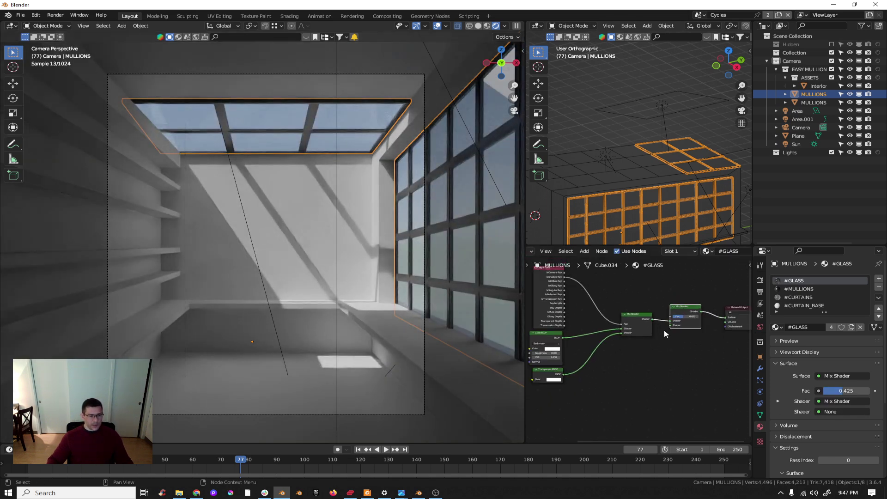
Step: Duplicate the Transparent BSDF and connect the copy to the second Mix Shader's lower Shader input
{"action": "left_click", "coordinate": [546, 378]}
{"action": "key", "text": "shift+d"}
{"action": "left_click", "coordinate": [647, 363]}
{"action": "scroll", "coordinate": [649, 362], "scroll_direction": "up", "scroll_amount": 1}
{"action": "left_click_drag", "start_coordinate": [650, 358], "coordinate": [672, 318]}
{"action": "middle_click_drag", "start_coordinate": [664, 322], "coordinate": [685, 348]}
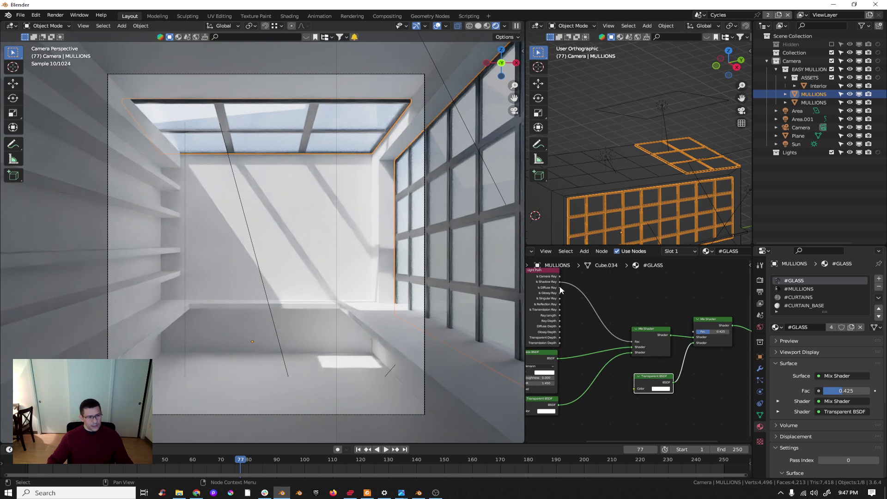
Step: Connect the Light Path's Is Diffuse Ray output to the second Mix Shader's Fac and return the camera view to solid shading
{"action": "left_click", "coordinate": [560, 289]}
{"action": "left_click_drag", "start_coordinate": [655, 297], "coordinate": [695, 331]}
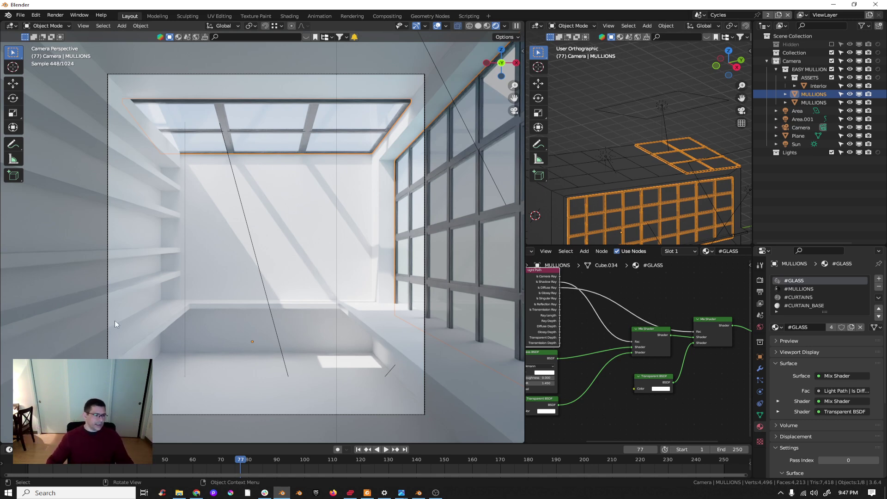
{"action": "key", "text": "z"}
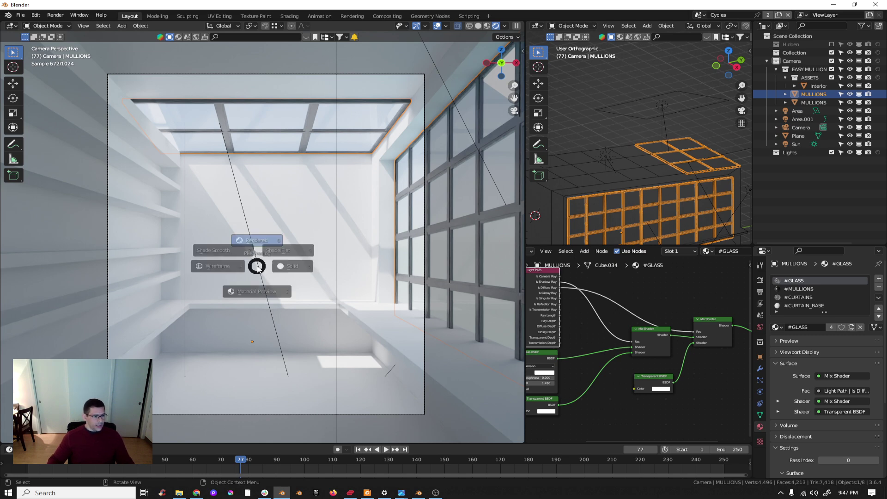
{"action": "left_click", "coordinate": [310, 270]}
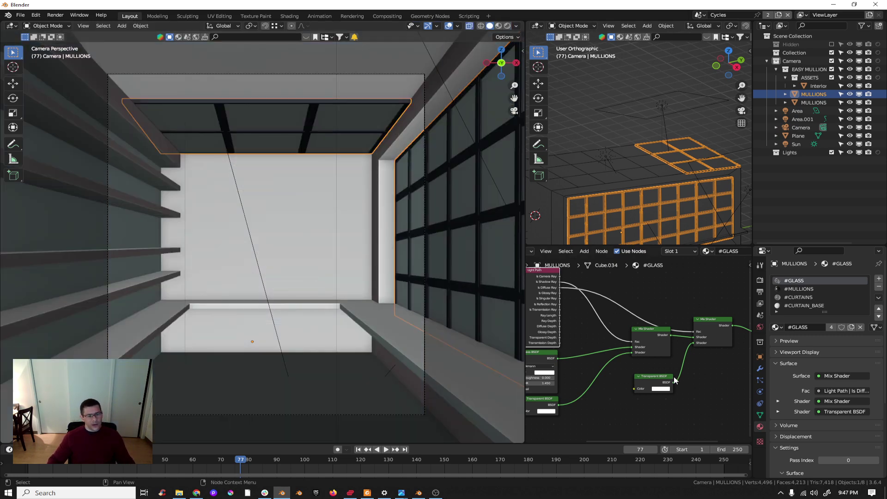
Step: Move the Transparent BSDF that feeds the first Mix Shader slightly lower beneath the Glass BSDF in the #GLASS node tree
{"action": "scroll", "coordinate": [626, 392], "scroll_direction": "down", "scroll_amount": 2}
{"action": "middle_click_drag", "start_coordinate": [626, 392], "coordinate": [679, 359]}
{"action": "scroll", "coordinate": [606, 357], "scroll_direction": "down", "scroll_amount": 1}
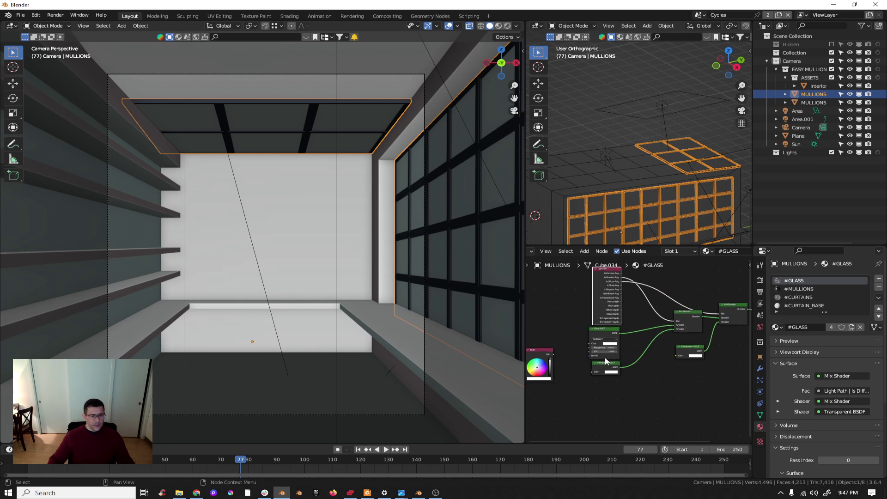
{"action": "scroll", "coordinate": [606, 356], "scroll_direction": "up", "scroll_amount": 2}
{"action": "left_click_drag", "start_coordinate": [602, 368], "coordinate": [600, 372]}
{"action": "scroll", "coordinate": [610, 369], "scroll_direction": "down", "scroll_amount": 2}
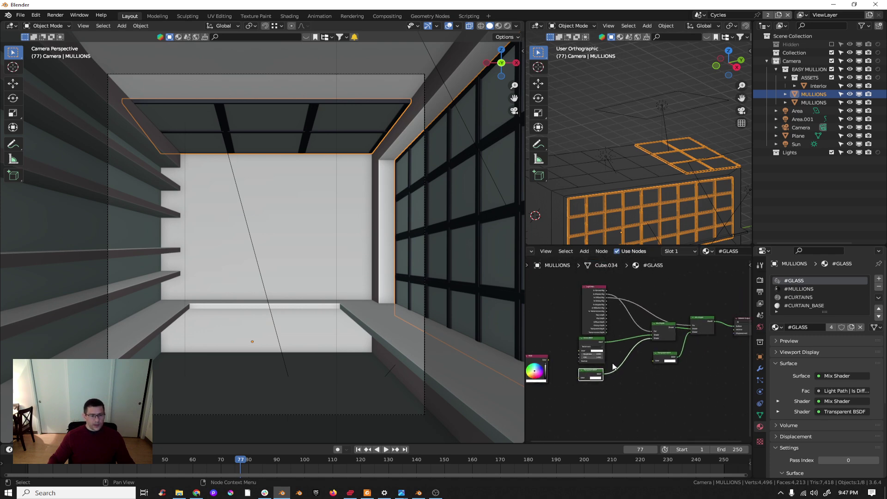
{"action": "left_click", "coordinate": [532, 361]}
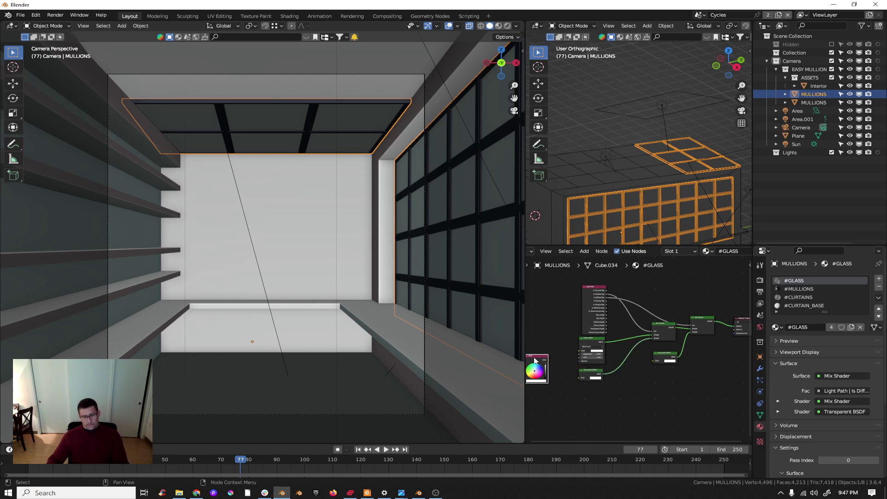
{"action": "middle_click_drag", "start_coordinate": [724, 362], "coordinate": [675, 367]}
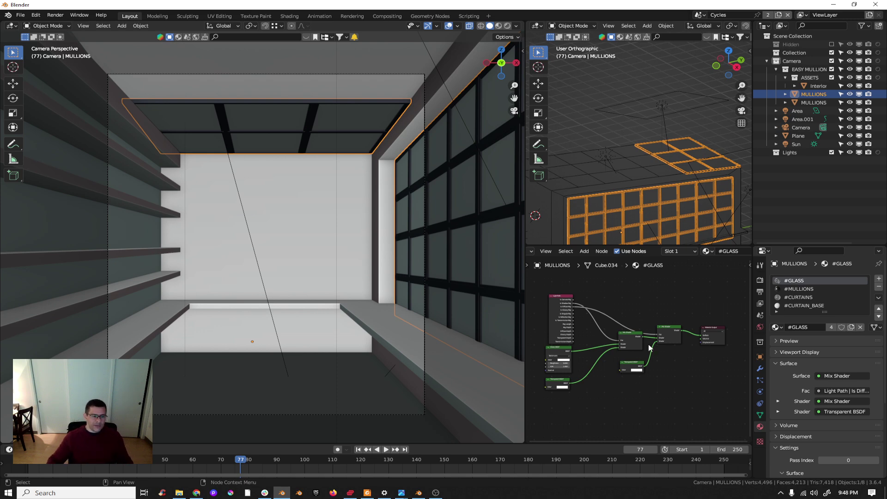
{"action": "scroll", "coordinate": [635, 344], "scroll_direction": "up", "scroll_amount": 3}
{"action": "middle_click_drag", "start_coordinate": [636, 344], "coordinate": [655, 348]}
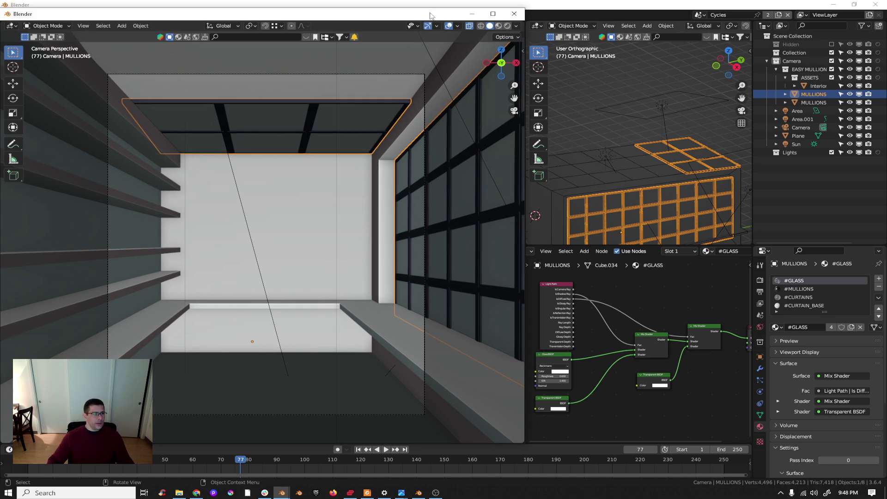
Step: Duplicate the camera viewport into a separate window and change that window to an Image Editor
{"action": "left_click_drag", "start_coordinate": [524, 24], "coordinate": [460, 54], "text": "shift"}
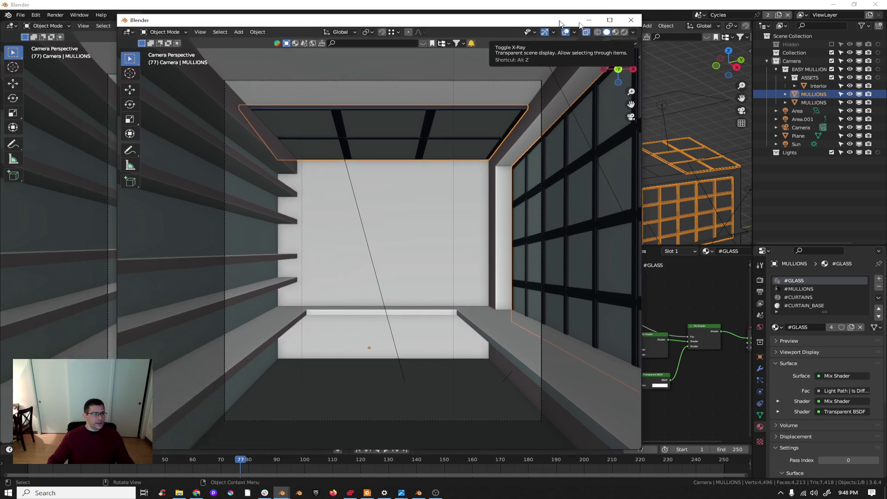
{"action": "left_click", "coordinate": [250, 45]}
{"action": "left_click", "coordinate": [277, 44]}
{"action": "left_click", "coordinate": [250, 44]}
{"action": "left_click", "coordinate": [250, 44]}
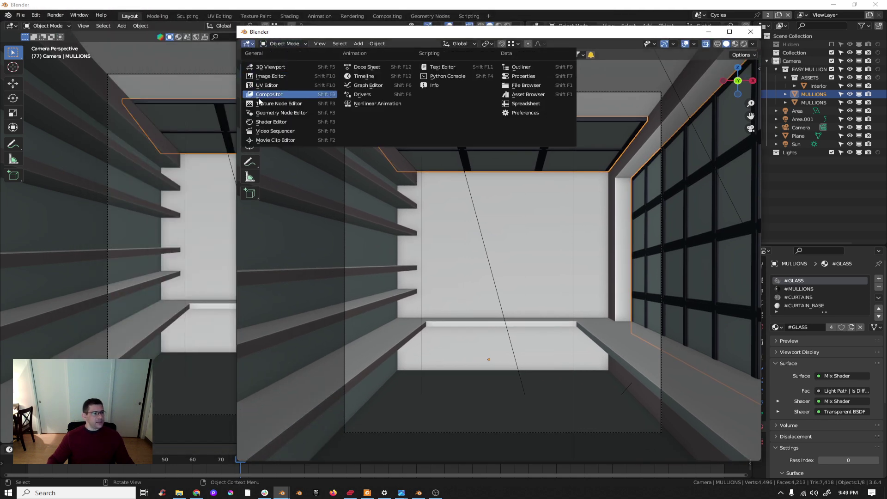
{"action": "left_click", "coordinate": [274, 76]}
Step: Show the Render Result in the separate Image Editor window and view render Slot 1
{"action": "left_click", "coordinate": [460, 44]}
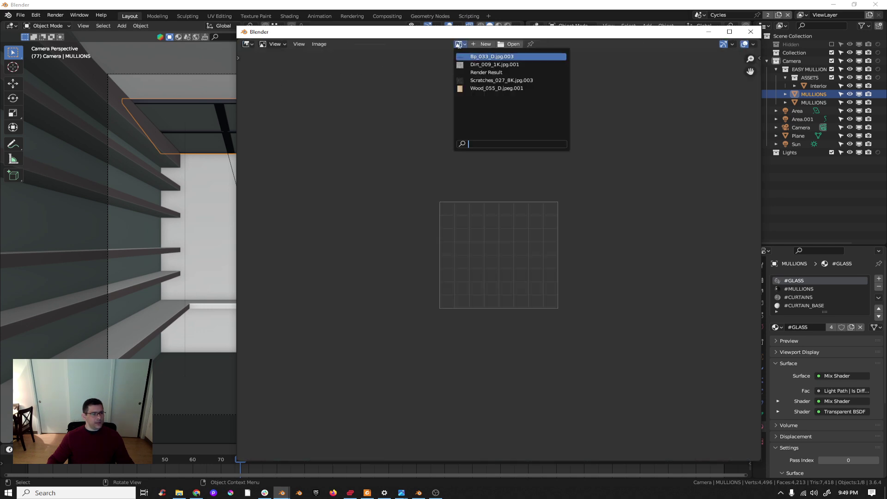
{"action": "left_click", "coordinate": [484, 73]}
{"action": "scroll", "coordinate": [596, 166], "scroll_direction": "down", "scroll_amount": 3}
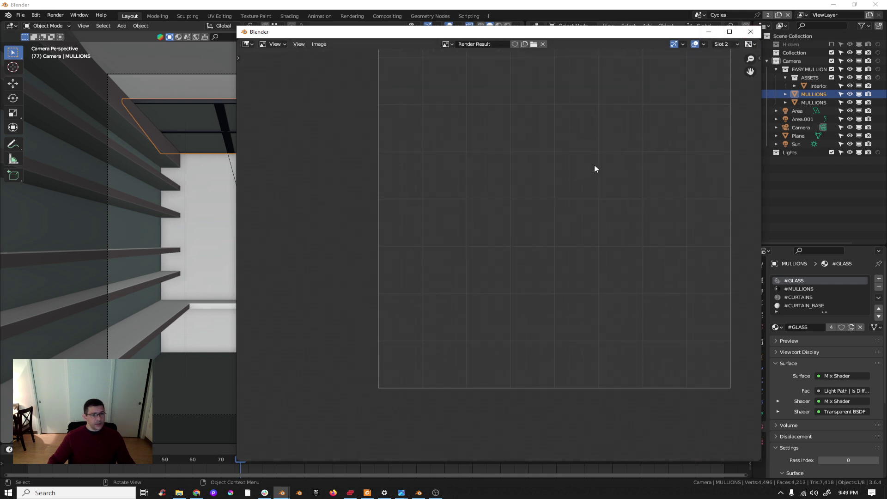
{"action": "left_click", "coordinate": [723, 46]}
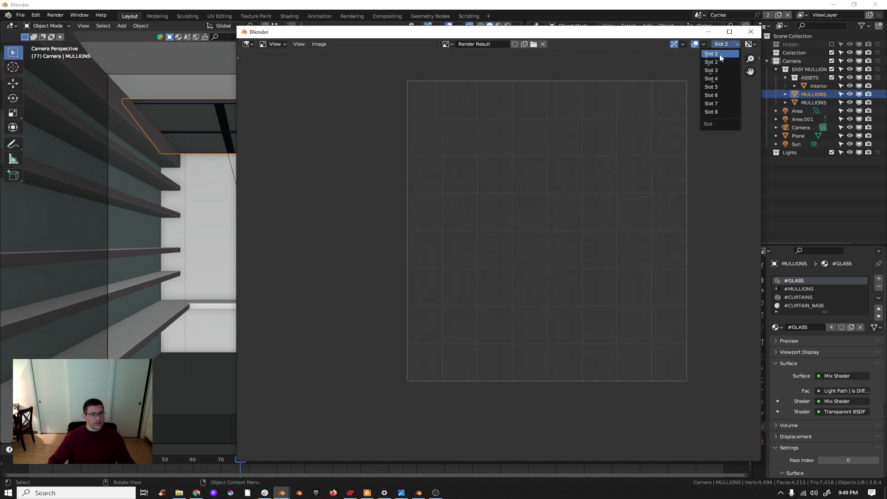
{"action": "left_click", "coordinate": [721, 55]}
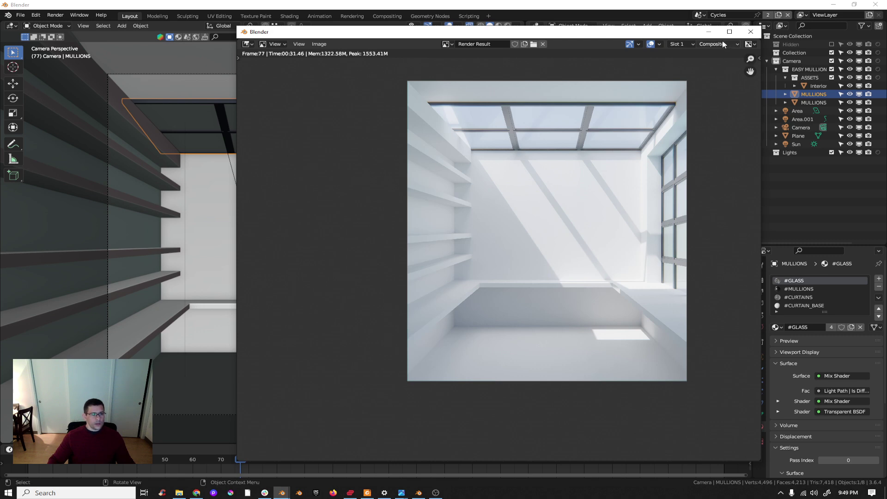
Step: Switch the Render Result to Slot 2 and render frame 77 with the rebuilt glass material
{"action": "left_click", "coordinate": [680, 44]}
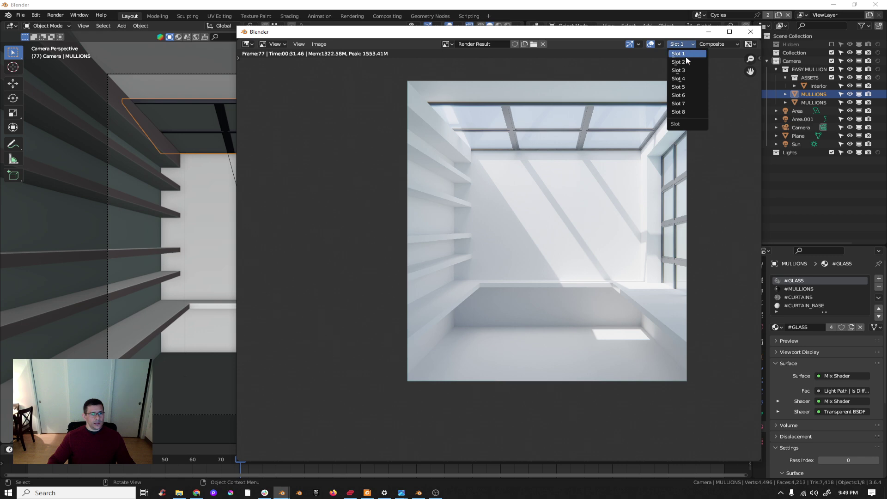
{"action": "left_click", "coordinate": [685, 62]}
{"action": "middle_click_drag", "start_coordinate": [507, 178], "coordinate": [474, 204]}
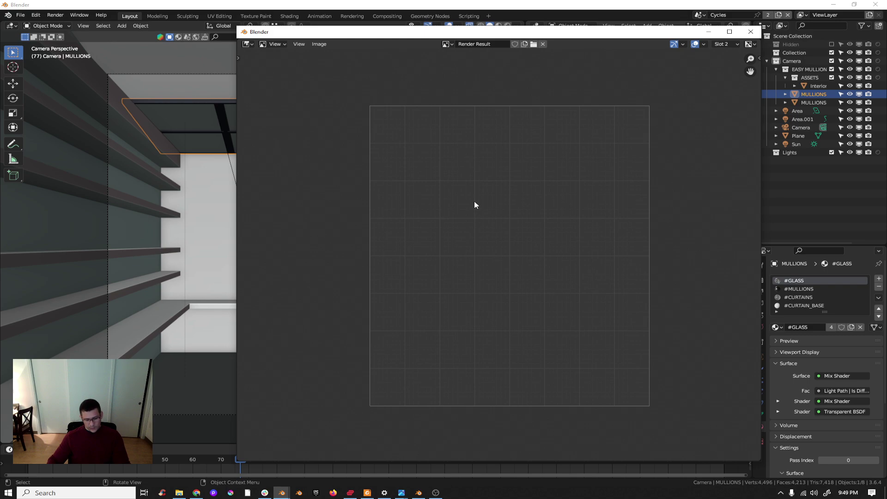
{"action": "key", "text": "F12"}
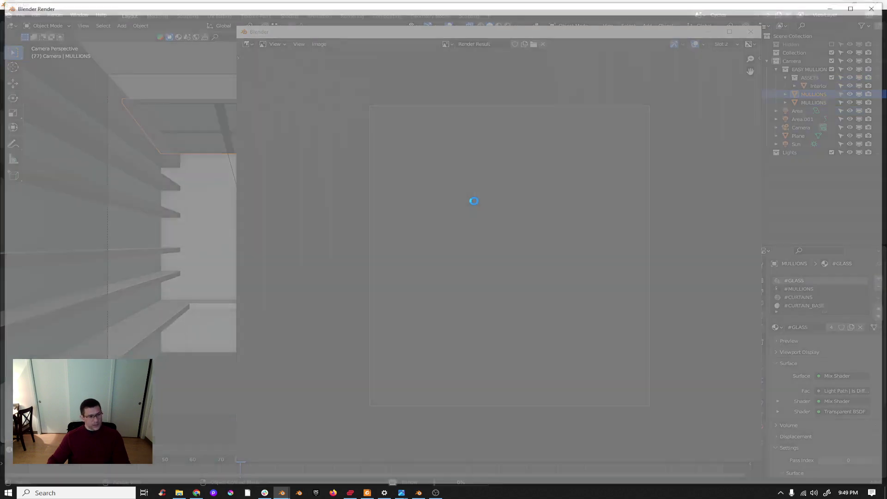
{"action": "scroll", "coordinate": [480, 196], "scroll_direction": "down", "scroll_amount": 1}
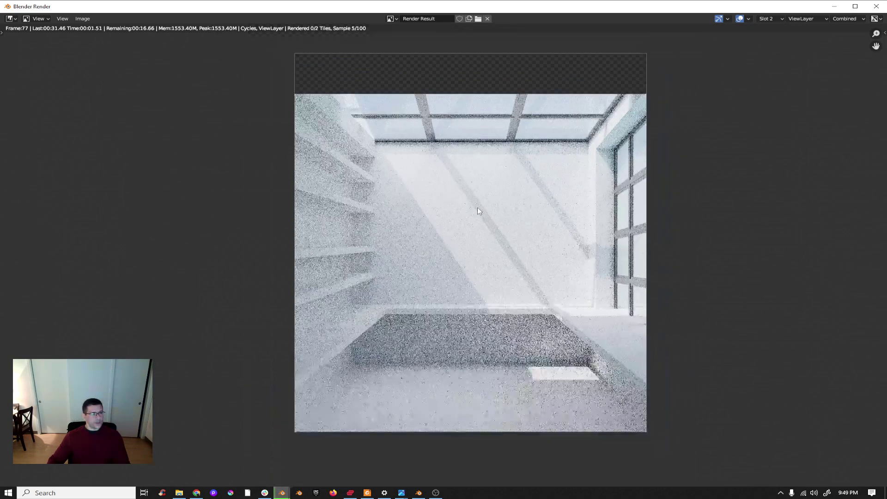
{"action": "middle_click_drag", "start_coordinate": [493, 218], "coordinate": [444, 228]}
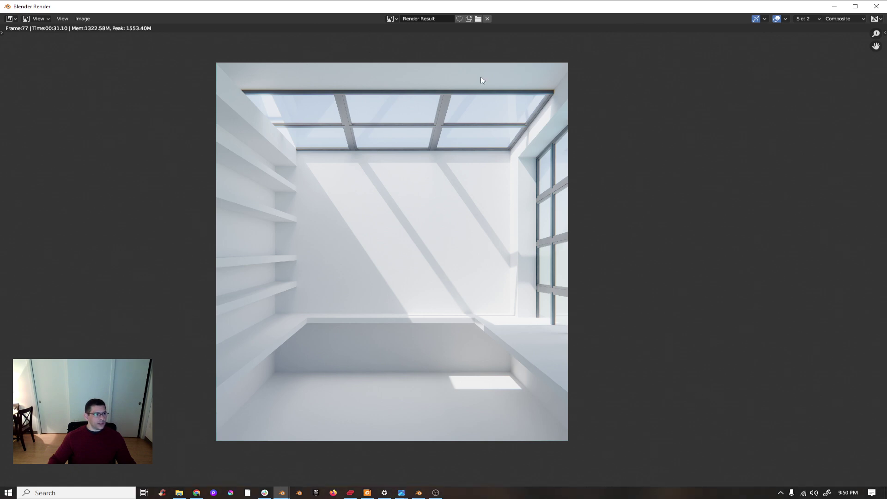
Step: Alternate the Render Result between Slot 1 and Slot 2 to compare the window glass and interior light
{"action": "left_click", "coordinate": [811, 19]}
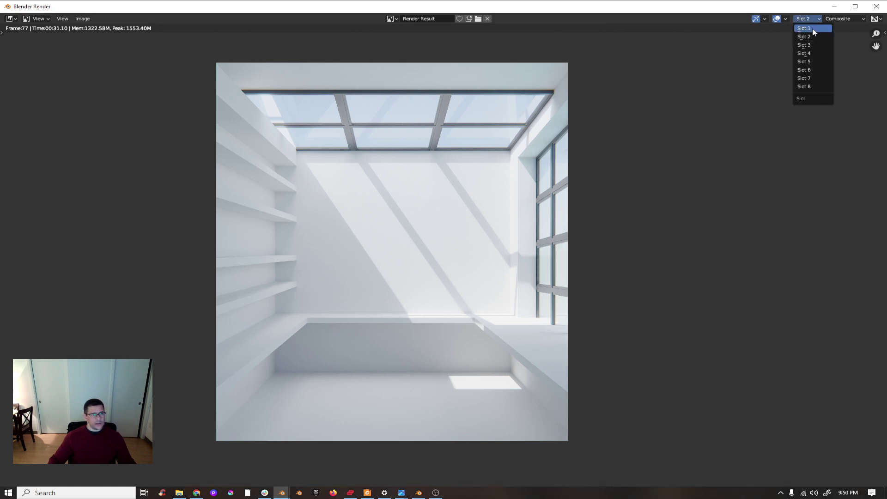
{"action": "left_click", "coordinate": [813, 29]}
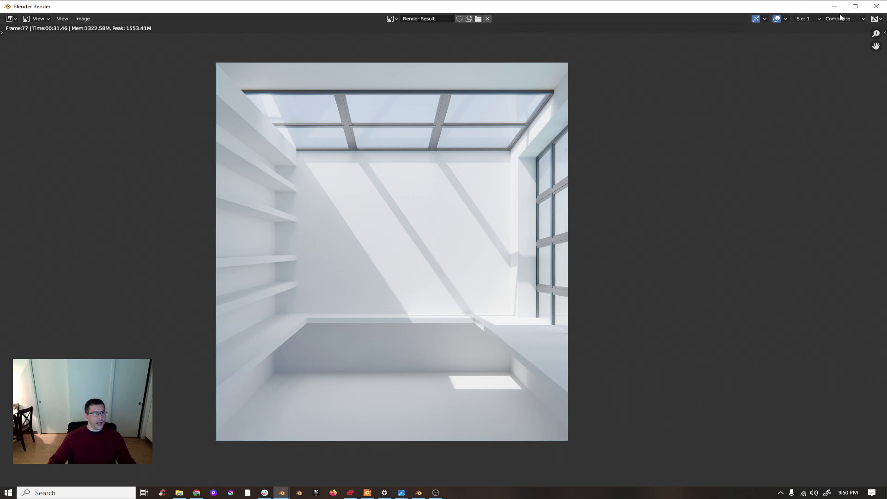
{"action": "left_click", "coordinate": [808, 21]}
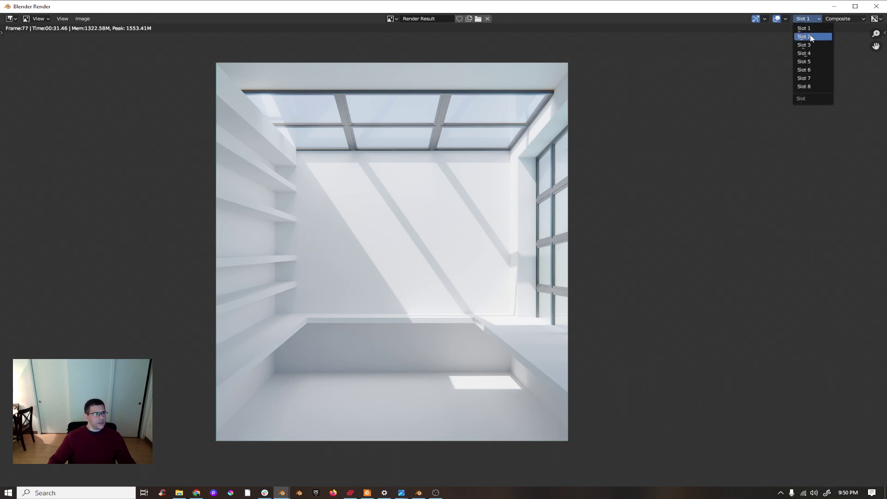
{"action": "left_click", "coordinate": [812, 37]}
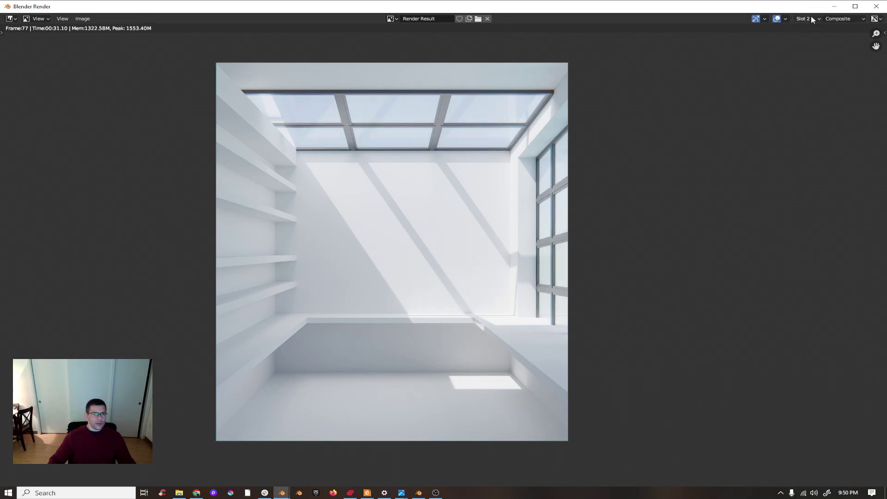
{"action": "left_click", "coordinate": [810, 20]}
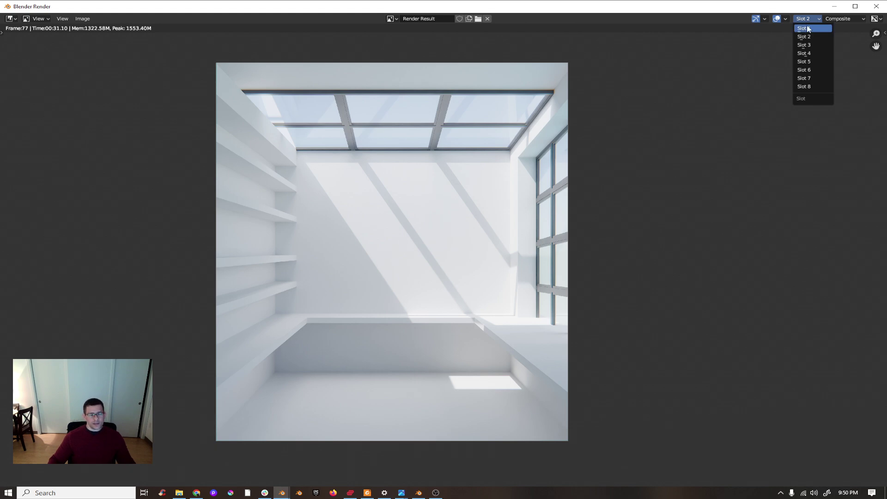
{"action": "left_click", "coordinate": [808, 28]}
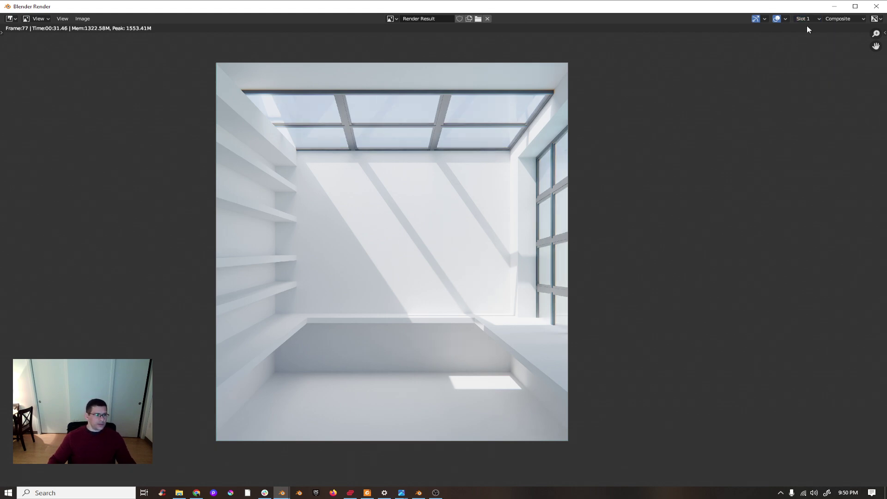
{"action": "left_click", "coordinate": [811, 19]}
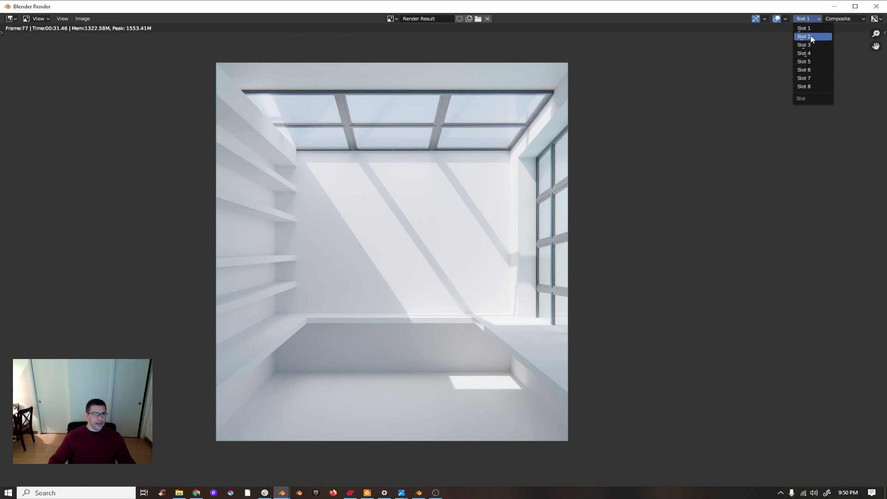
{"action": "left_click", "coordinate": [812, 37]}
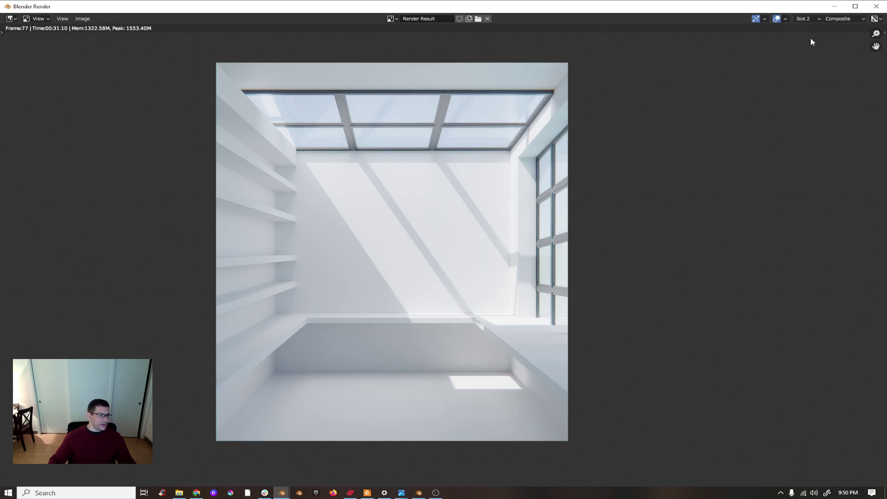
{"action": "left_click", "coordinate": [812, 17]}
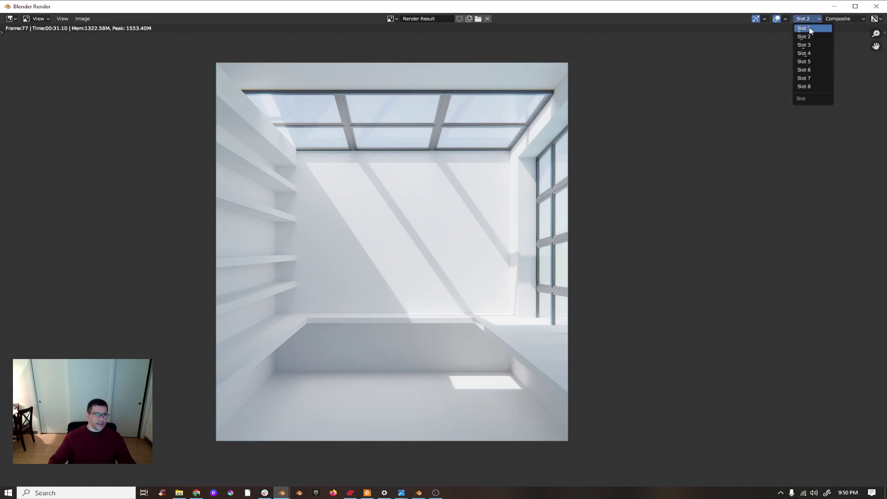
{"action": "left_click", "coordinate": [809, 29]}
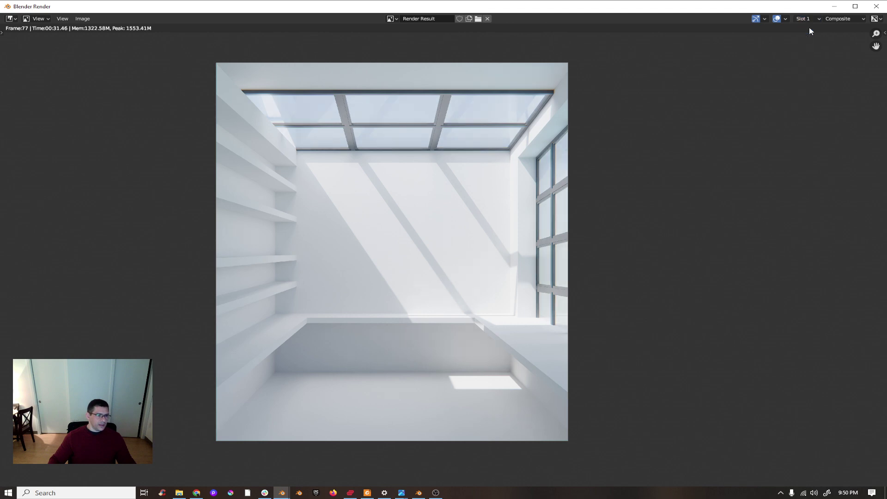
Step: Collapse the #GLASS material's Surface settings and place the separate Image Editor window over the camera viewport so the shader nodes are uncovered
{"action": "left_click_drag", "start_coordinate": [575, 11], "coordinate": [387, 11]}
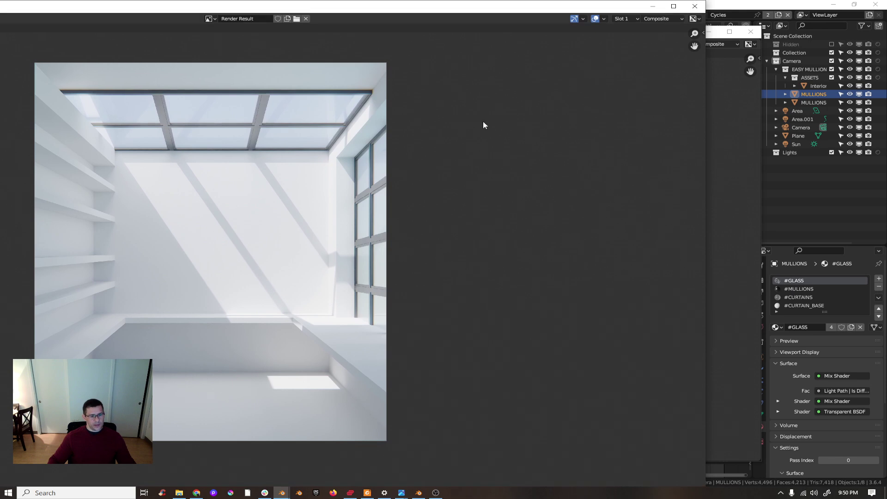
{"action": "scroll", "coordinate": [785, 434], "scroll_direction": "down", "scroll_amount": 4}
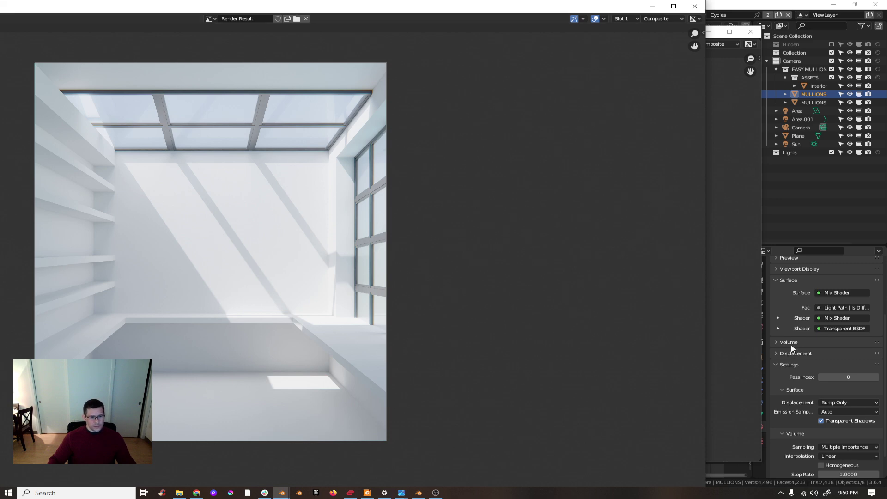
{"action": "scroll", "coordinate": [813, 398], "scroll_direction": "up", "scroll_amount": 4}
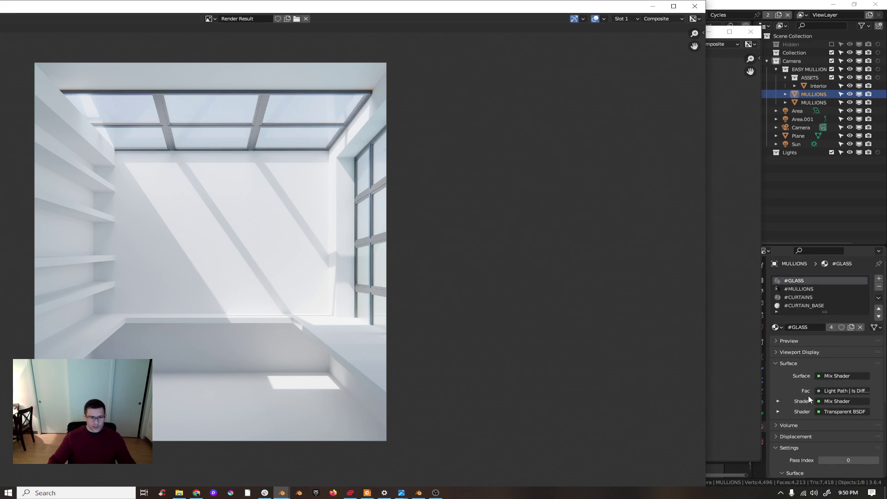
{"action": "left_click", "coordinate": [777, 363]}
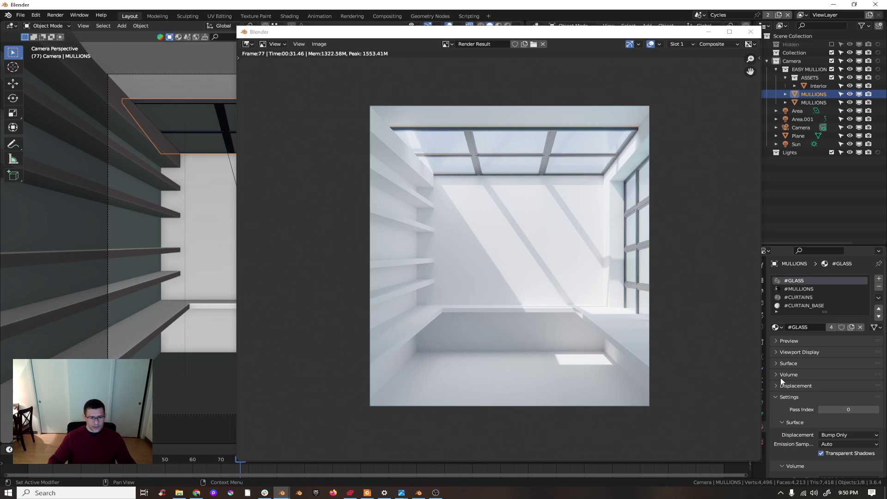
{"action": "left_click_drag", "start_coordinate": [595, 32], "coordinate": [362, 24]}
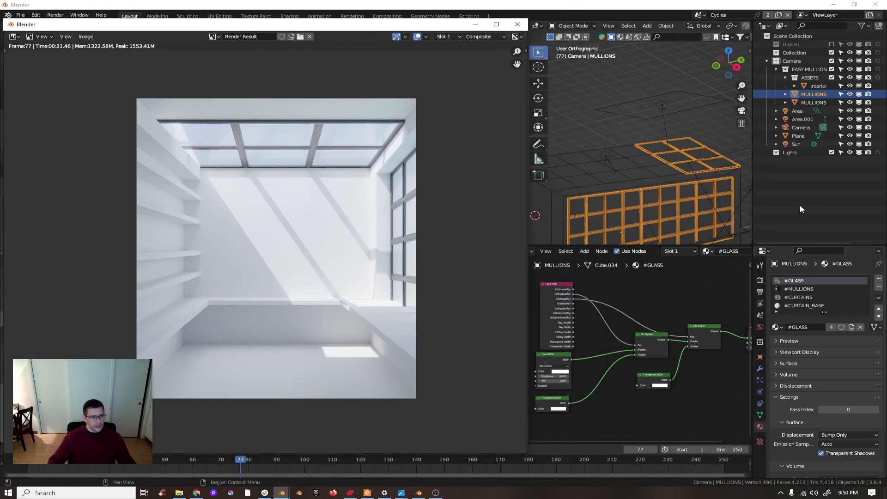
Step: Collapse the material's Settings section and expand Color Management in the Cycles render properties
{"action": "left_click", "coordinate": [778, 398]}
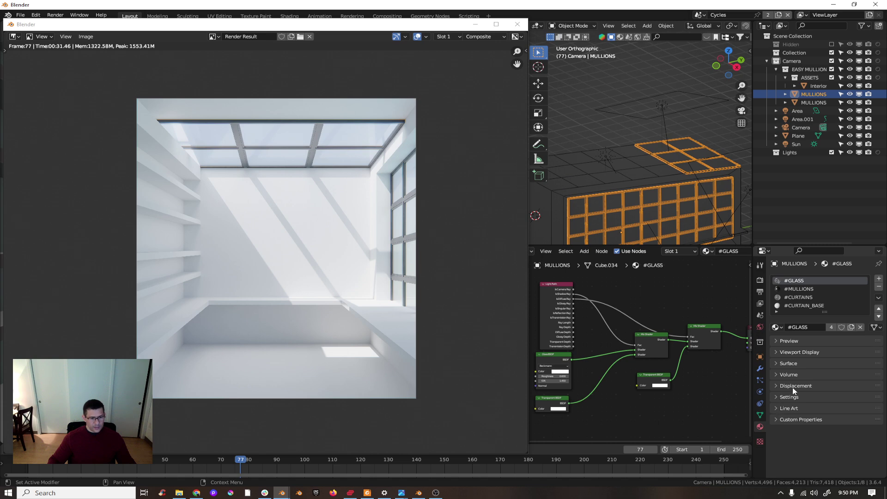
{"action": "left_click", "coordinate": [760, 280]}
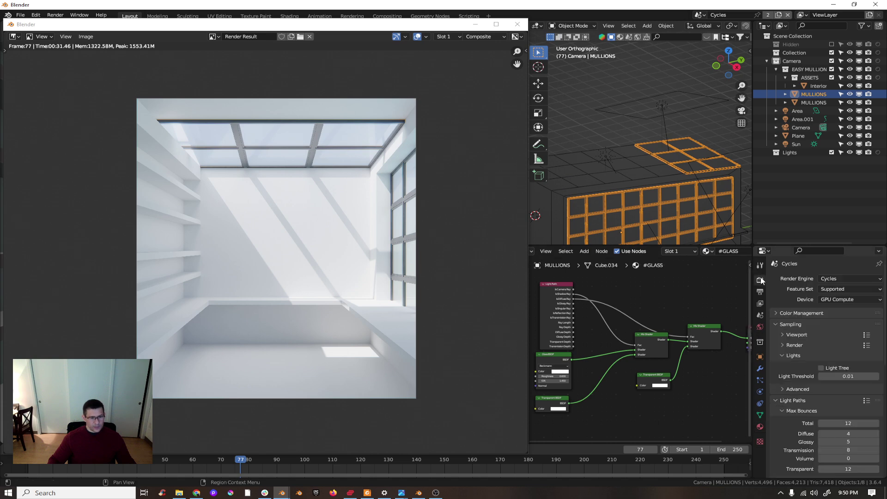
{"action": "left_click", "coordinate": [776, 312]}
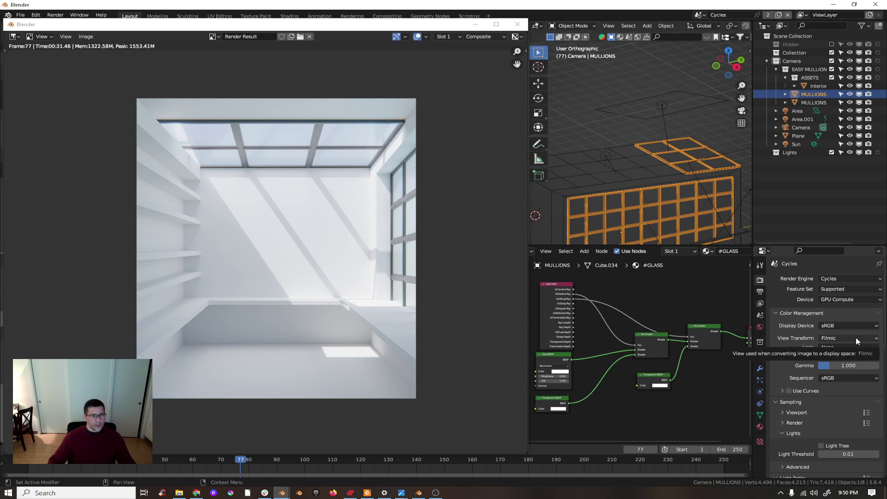
Step: Switch the active scene to Luxcore and show Slot 2 of the Render Result
{"action": "left_click", "coordinate": [702, 15]}
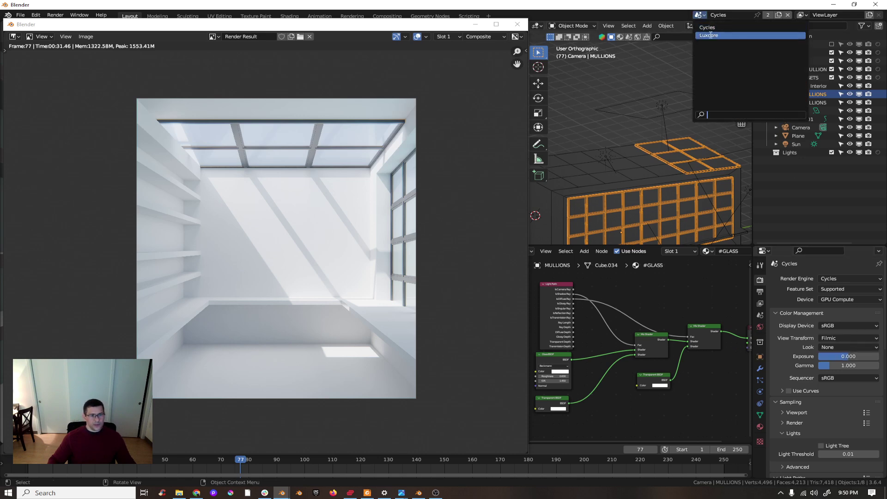
{"action": "left_click", "coordinate": [709, 35]}
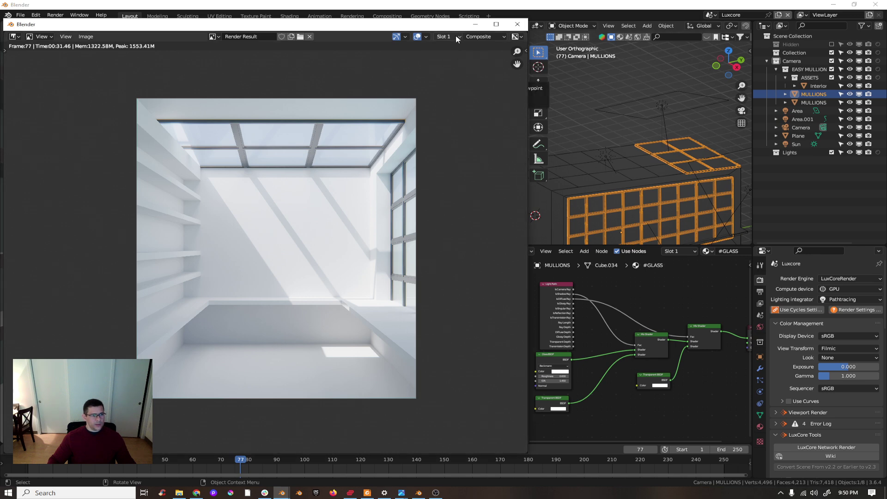
{"action": "key", "text": "j"}
{"action": "key", "text": "j"}
{"action": "key", "text": "j"}
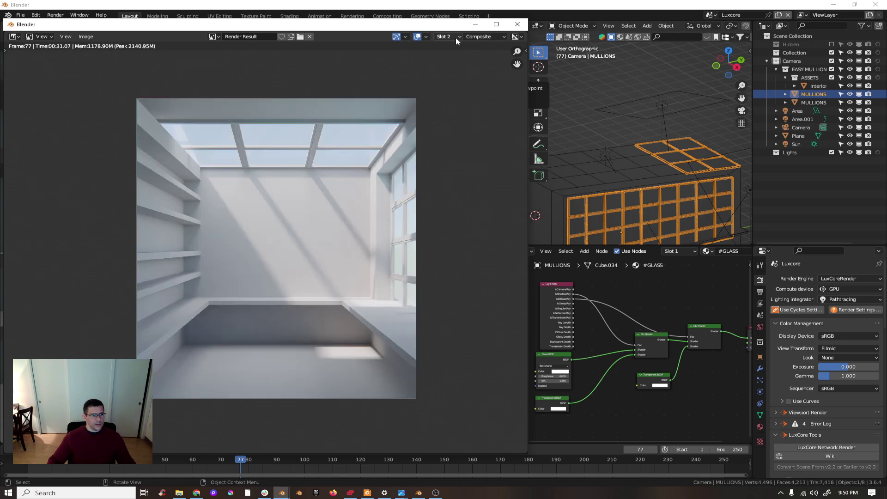
Step: Maximize the Render Result window, fit the image to it, and alternate between Slot 1 and Slot 2 to compare the overall interior light
{"action": "left_click", "coordinate": [496, 24]}
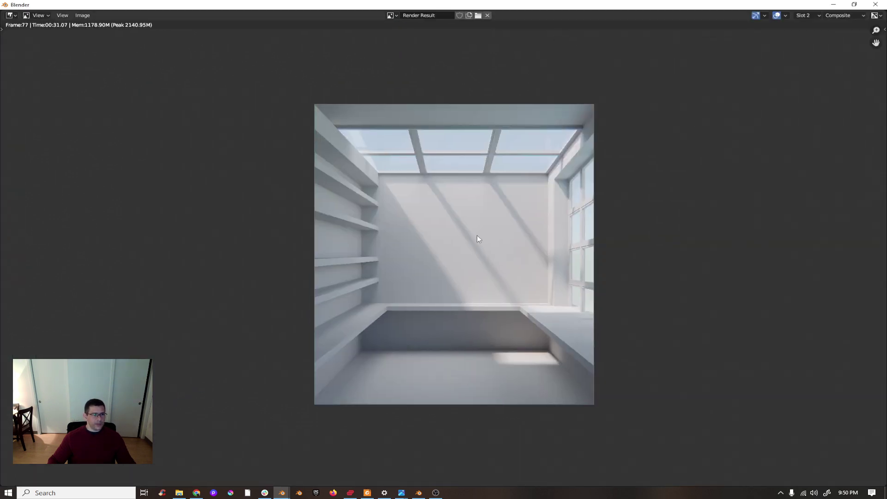
{"action": "key", "text": "shift+Home"}
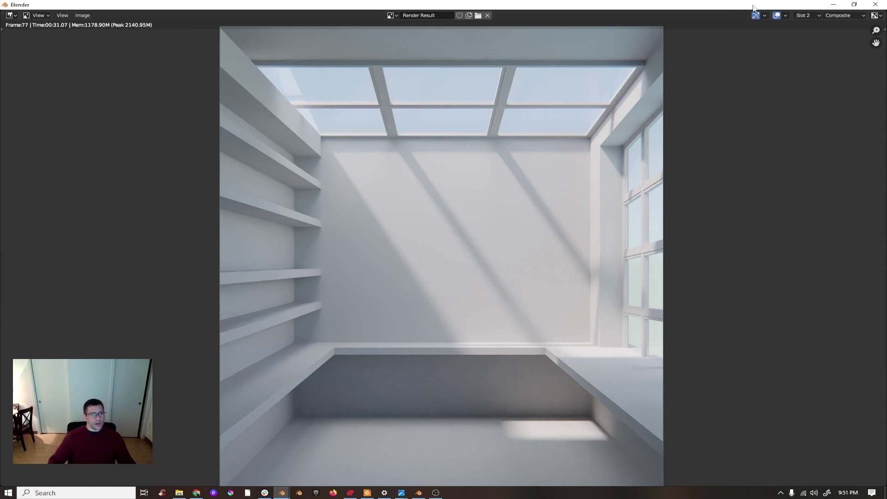
{"action": "key", "text": "j"}
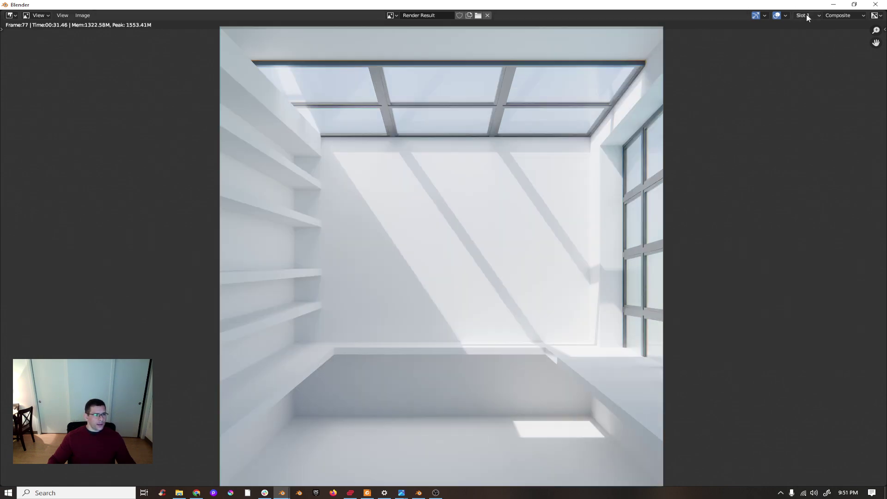
{"action": "key", "text": "j"}
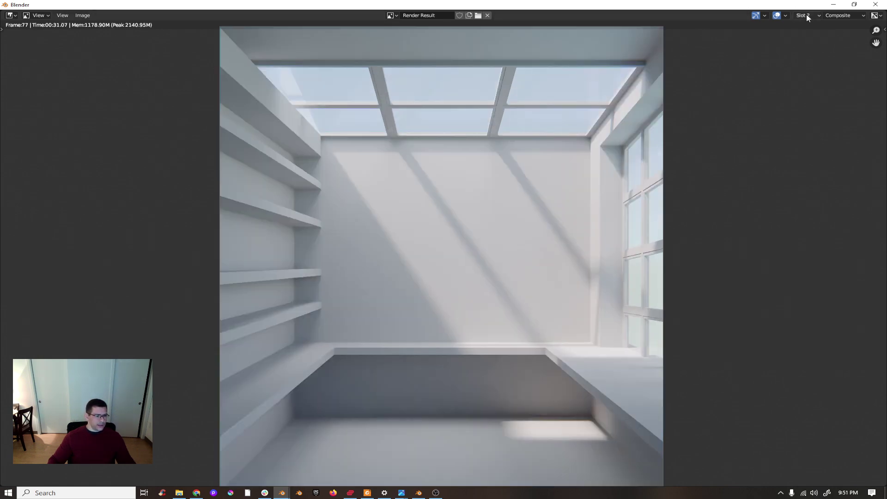
{"action": "key", "text": "j"}
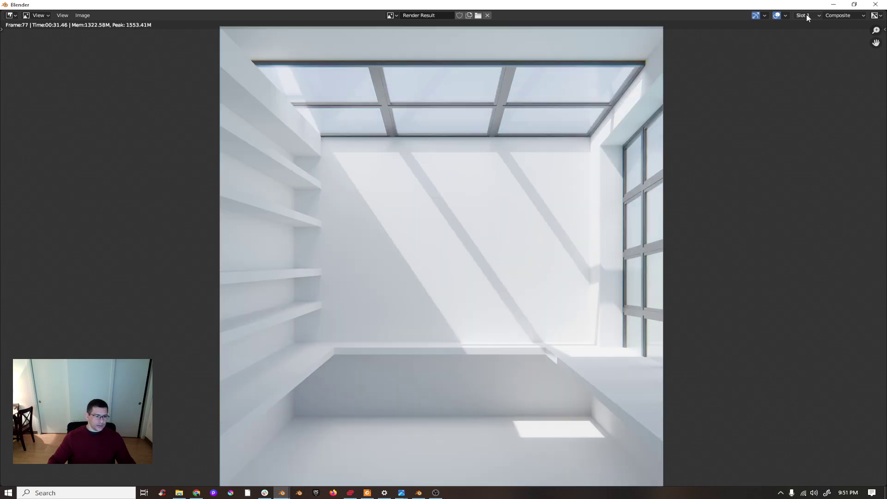
{"action": "key", "text": "j"}
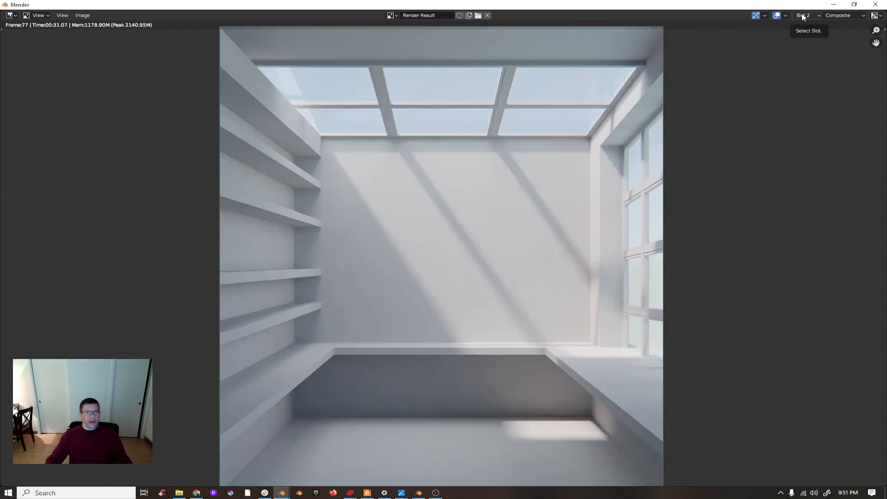
{"action": "key", "text": "j"}
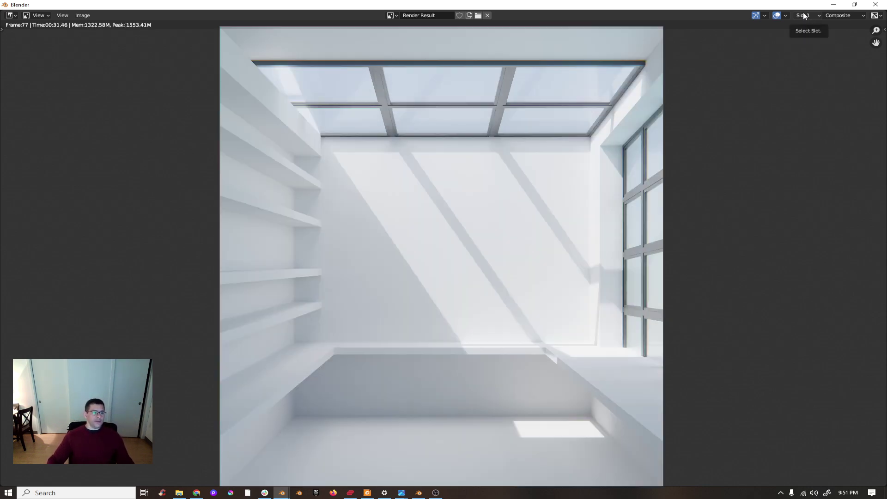
{"action": "key", "text": "j"}
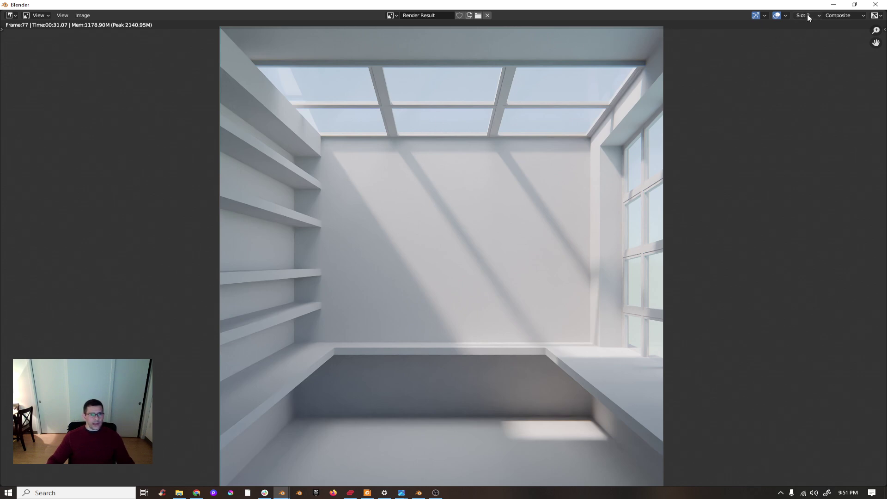
Step: Inspect the wall shelves and the shadows beneath them up close in Slot 2, including the lower part of the room
{"action": "key", "text": "j"}
{"action": "key", "text": "j"}
{"action": "scroll", "coordinate": [278, 185], "scroll_direction": "up", "scroll_amount": 4}
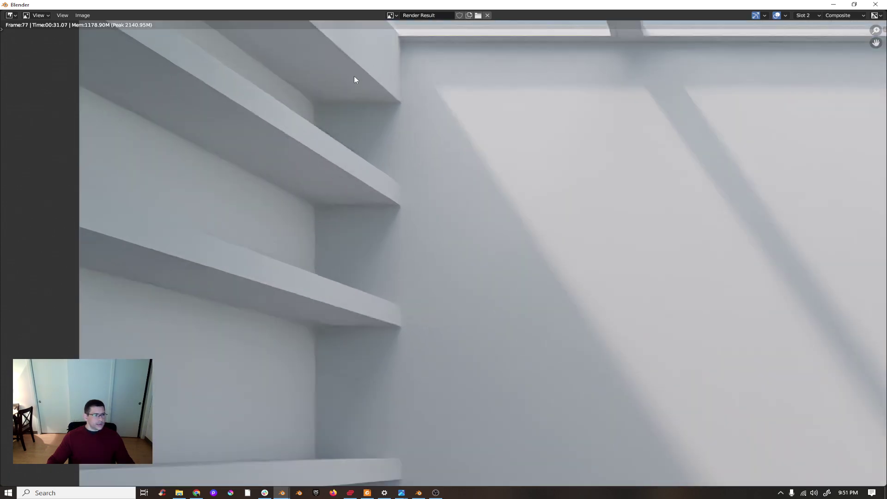
{"action": "scroll", "coordinate": [338, 106], "scroll_direction": "down", "scroll_amount": 4}
{"action": "middle_click_drag", "start_coordinate": [369, 345], "coordinate": [338, 287]}
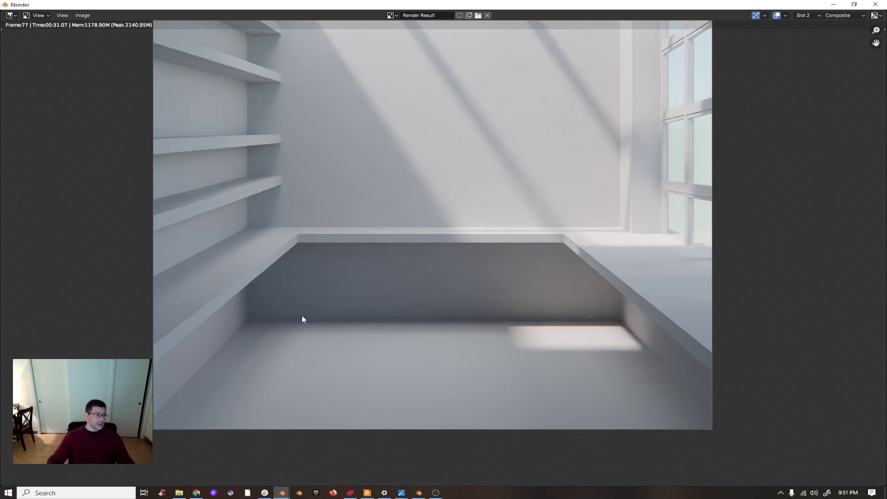
Step: Compare the sunlit floor patch and the shadows under the counter between Slot 1 and Slot 2 at close range
{"action": "key", "text": "j"}
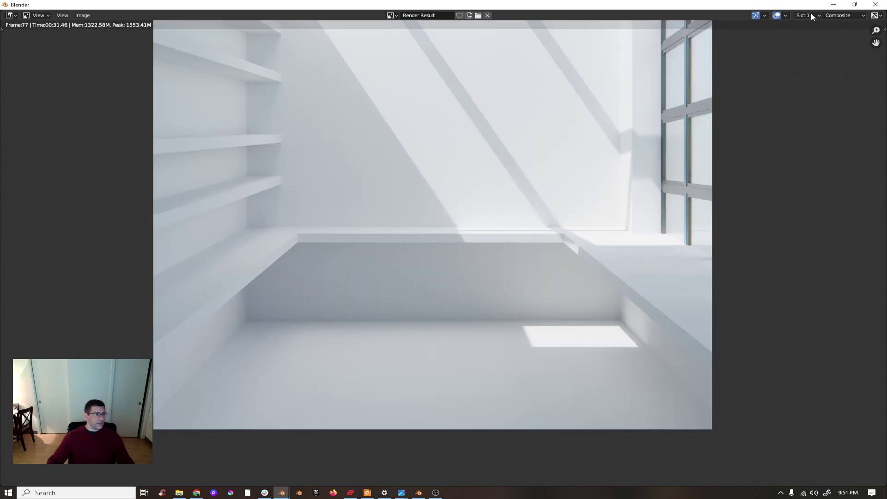
{"action": "key", "text": "j"}
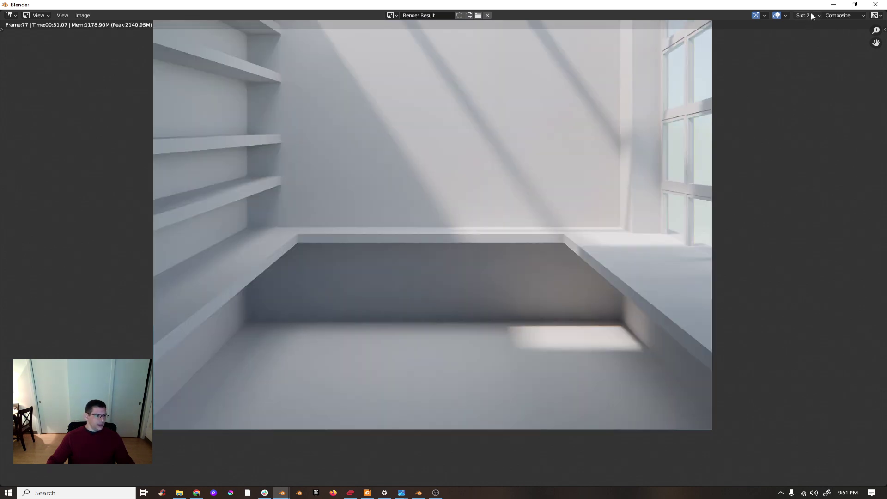
{"action": "key", "text": "j"}
{"action": "key", "text": "j"}
{"action": "scroll", "coordinate": [642, 332], "scroll_direction": "up", "scroll_amount": 5}
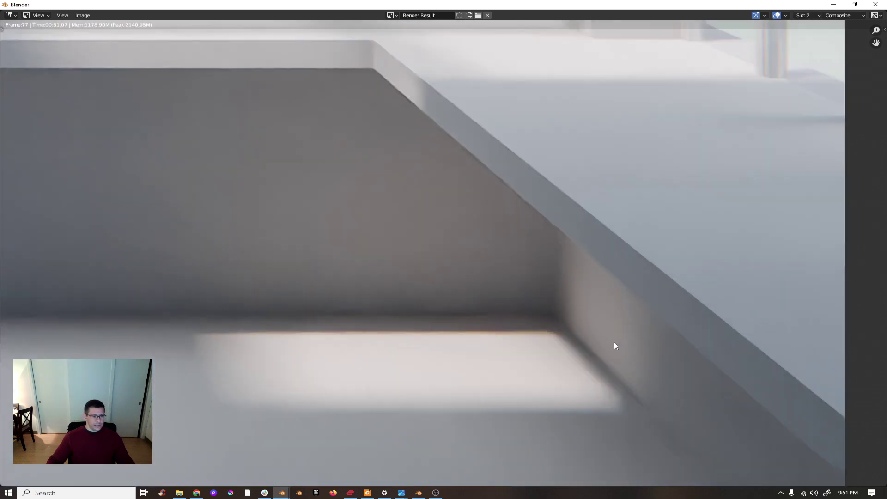
{"action": "scroll", "coordinate": [578, 326], "scroll_direction": "down", "scroll_amount": 5}
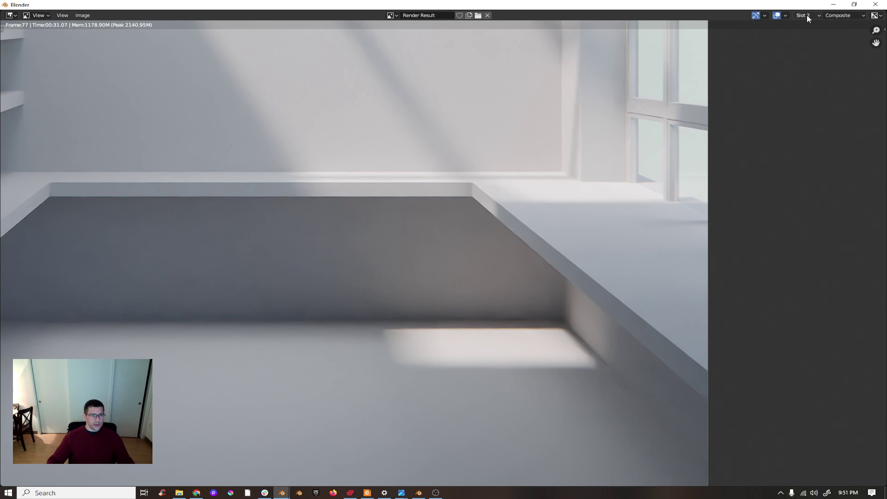
{"action": "key", "text": "j"}
{"action": "scroll", "coordinate": [587, 405], "scroll_direction": "up", "scroll_amount": 2}
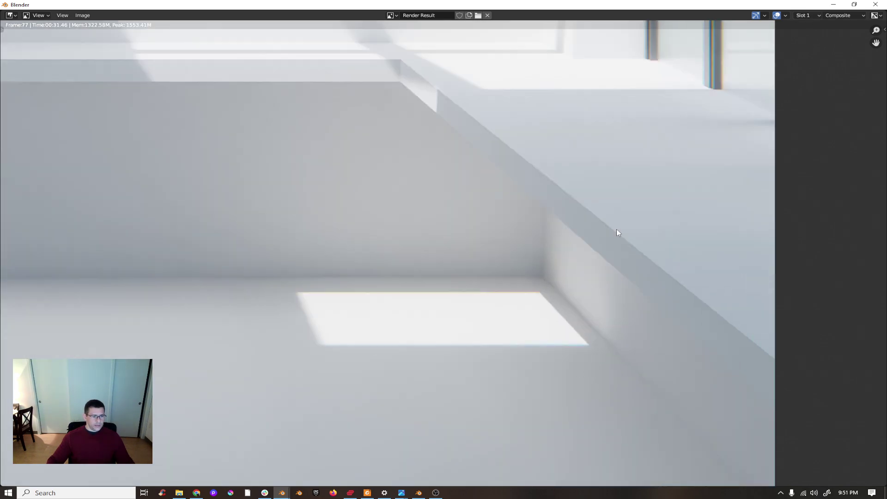
Step: Compare the sun streaks on the back wall and the window mullions between Slot 2 and Slot 1
{"action": "left_click", "coordinate": [808, 16]}
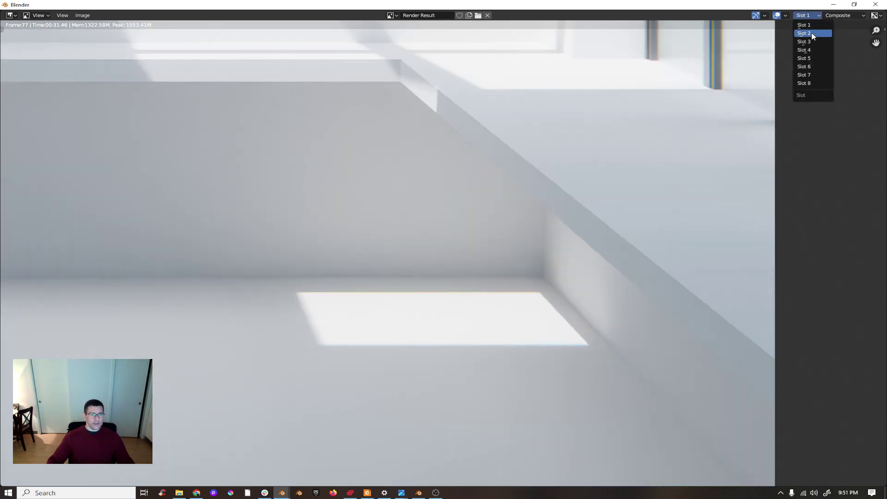
{"action": "left_click", "coordinate": [809, 34]}
{"action": "scroll", "coordinate": [513, 230], "scroll_direction": "down", "scroll_amount": 2}
{"action": "middle_click_drag", "start_coordinate": [476, 143], "coordinate": [501, 260]}
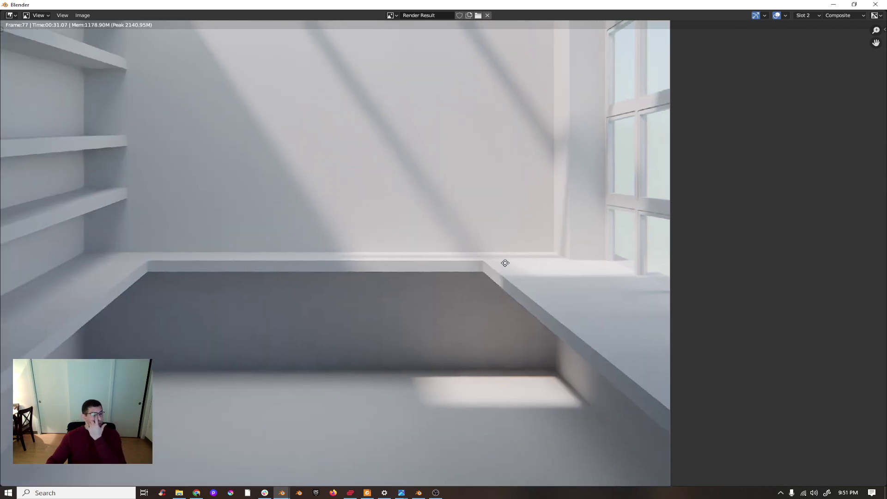
{"action": "middle_click_drag", "start_coordinate": [509, 137], "coordinate": [515, 303]}
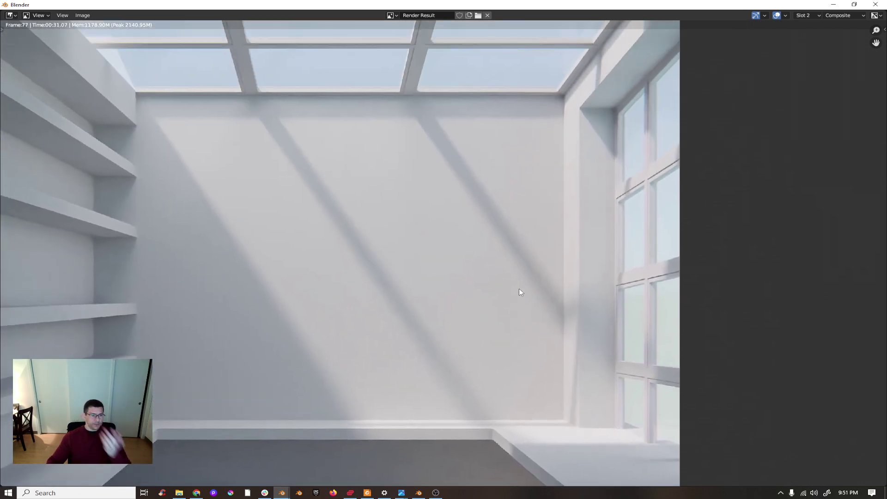
{"action": "scroll", "coordinate": [814, 15], "scroll_direction": "up", "scroll_amount": 1, "text": "ctrl"}
{"action": "scroll", "coordinate": [815, 16], "scroll_direction": "down", "scroll_amount": 1, "text": "ctrl"}
{"action": "scroll", "coordinate": [814, 15], "scroll_direction": "up", "scroll_amount": 1, "text": "ctrl"}
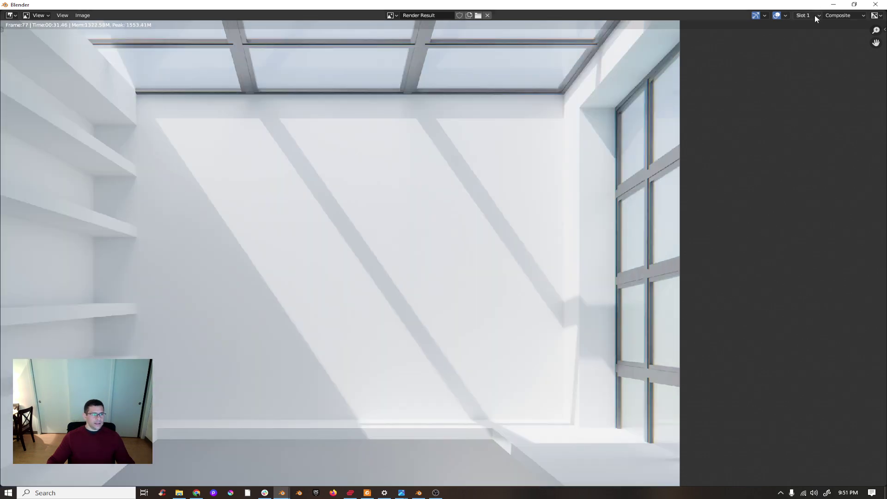
{"action": "scroll", "coordinate": [814, 15], "scroll_direction": "down", "scroll_amount": 1, "text": "ctrl"}
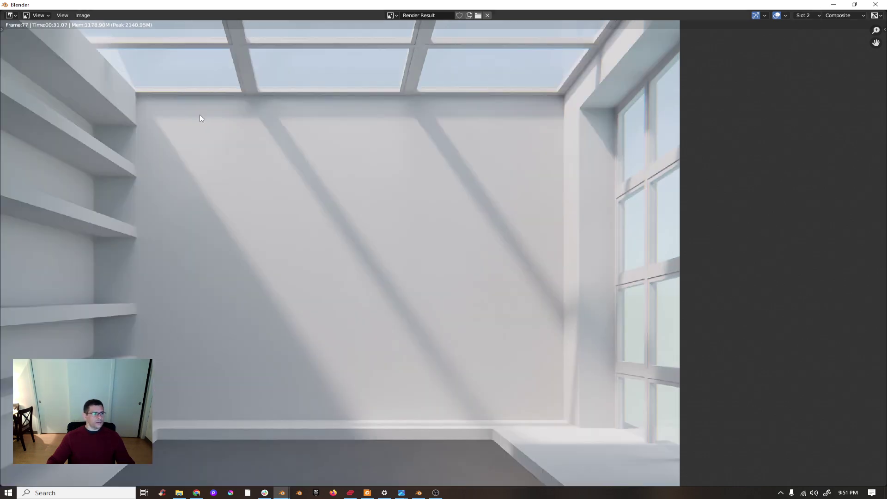
Step: Compare the shelves and the whole room between Slot 1 and Slot 2, leaving Slot 2 displayed
{"action": "scroll", "coordinate": [126, 109], "scroll_direction": "down", "scroll_amount": 1}
{"action": "middle_click_drag", "start_coordinate": [117, 117], "coordinate": [257, 90]}
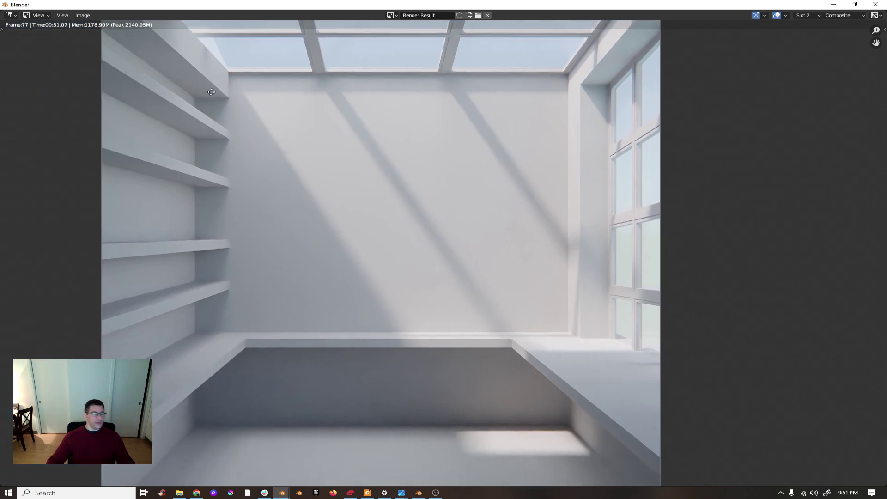
{"action": "scroll", "coordinate": [803, 15], "scroll_direction": "up", "scroll_amount": 1, "text": "ctrl"}
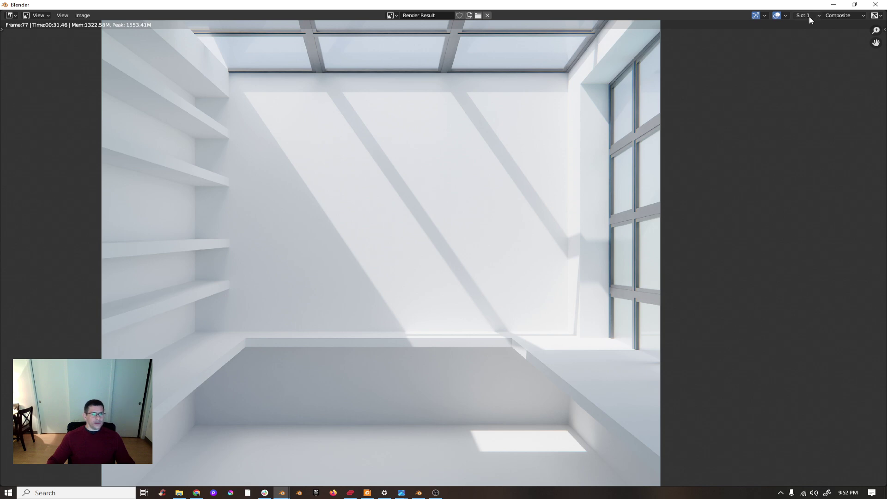
{"action": "scroll", "coordinate": [811, 16], "scroll_direction": "down", "scroll_amount": 1, "text": "ctrl"}
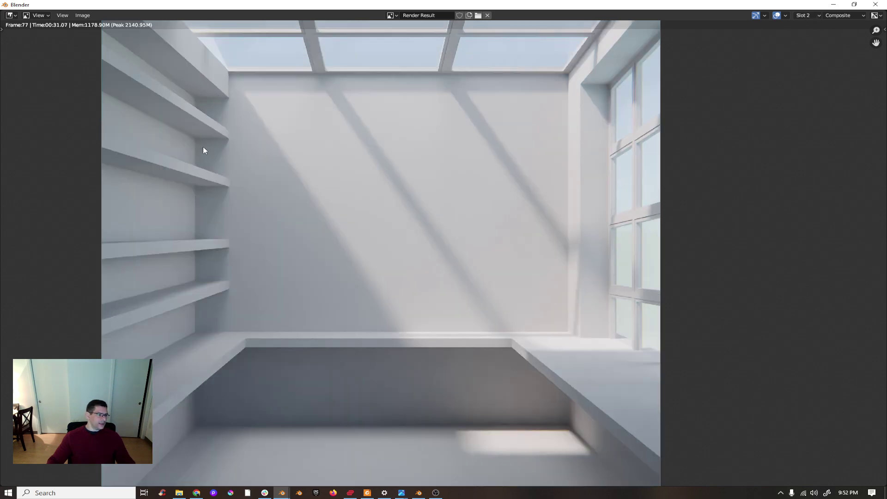
{"action": "scroll", "coordinate": [248, 294], "scroll_direction": "down", "scroll_amount": 1}
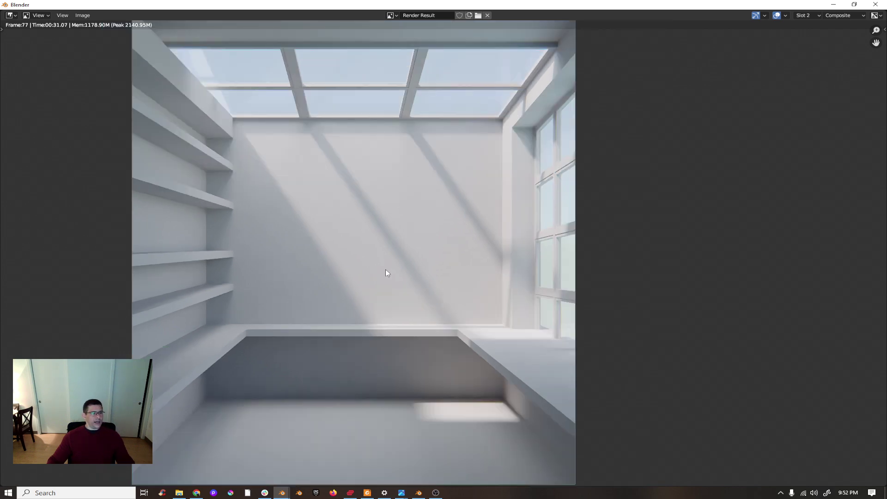
{"action": "middle_click_drag", "start_coordinate": [368, 253], "coordinate": [374, 242]}
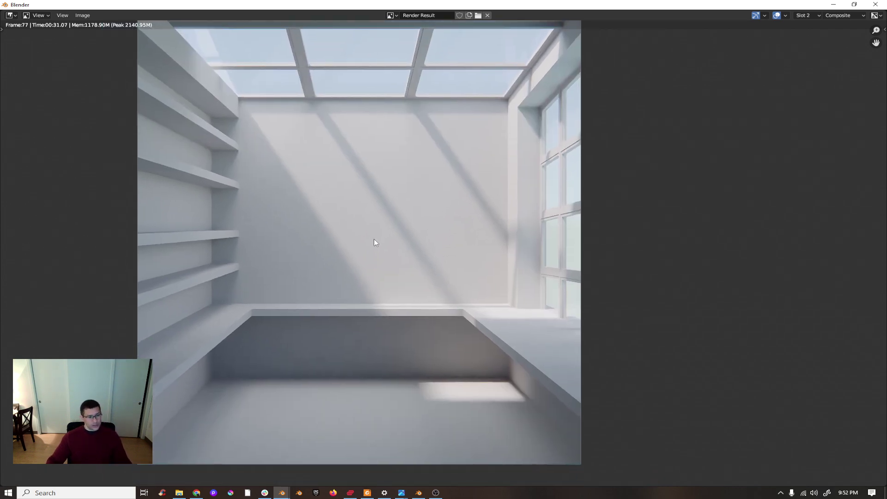